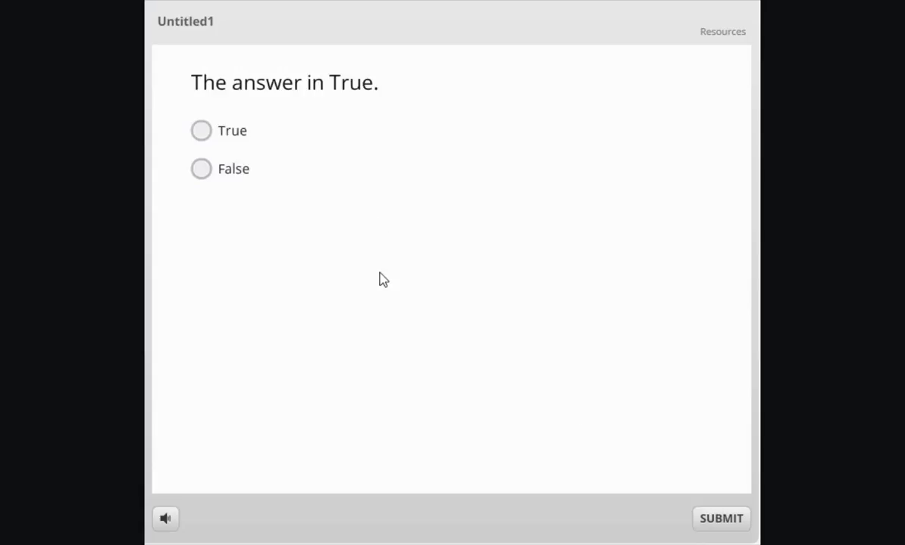
- Submit the unanswered quiz questions in the default and customised courses to compare their invalid answer pop-ups, and dismiss the customised one
{"action": "left_click", "coordinate": [717, 523]}
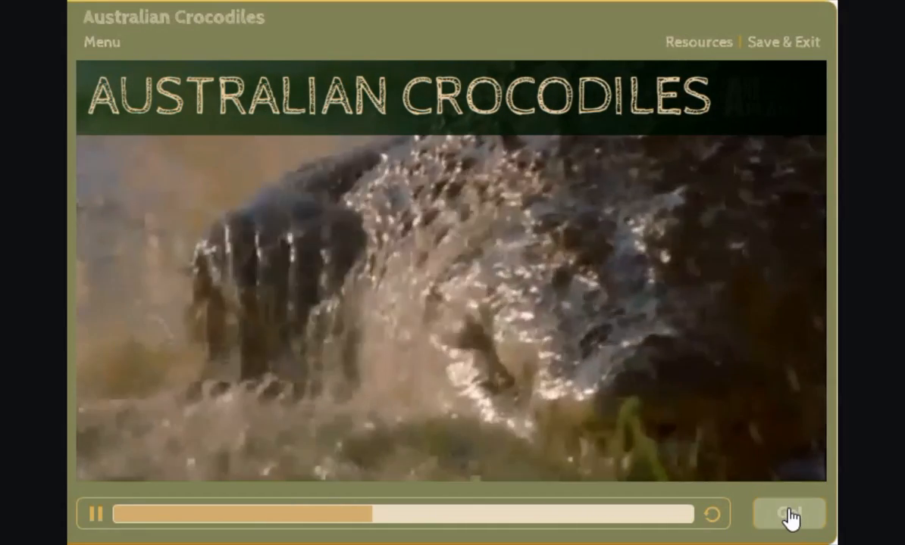
{"action": "left_click", "coordinate": [789, 514]}
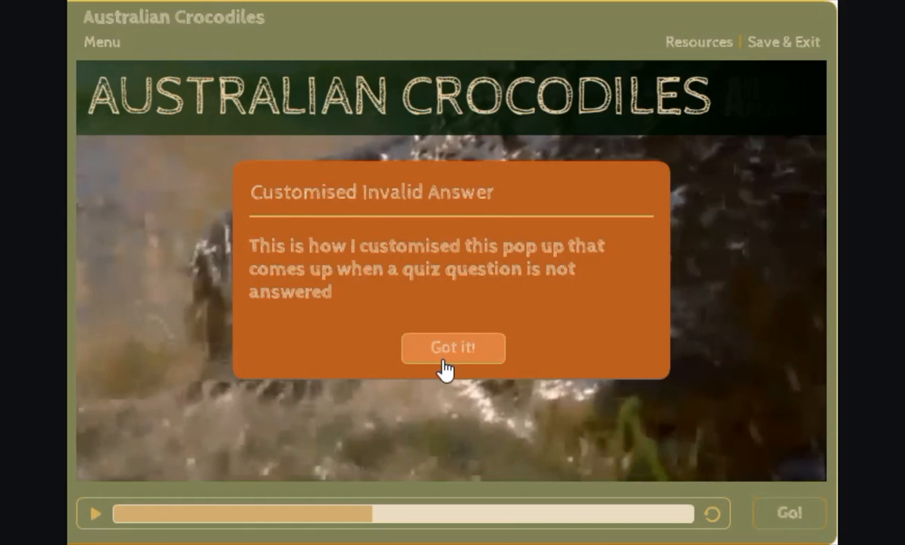
{"action": "left_click", "coordinate": [485, 356]}
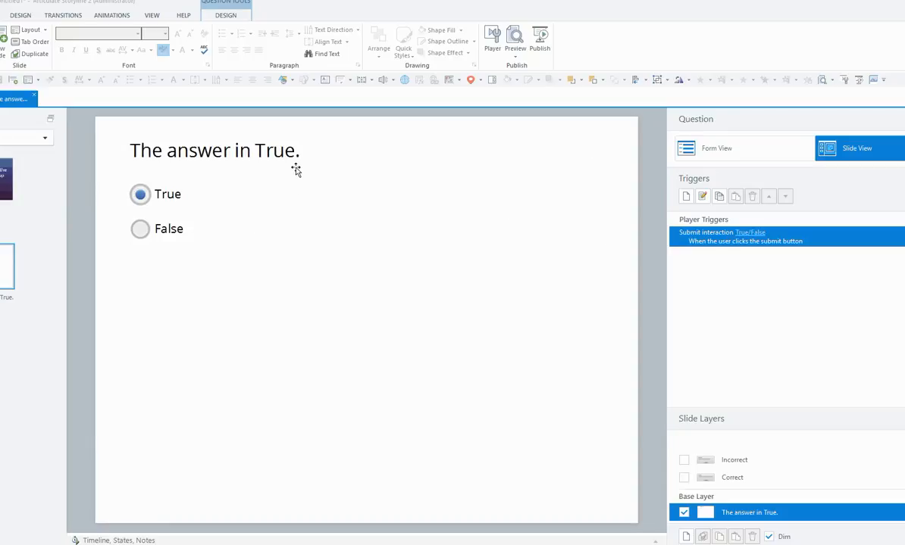
- Apply the built-in Median theme colors to the project
{"action": "left_click", "coordinate": [20, 16]}
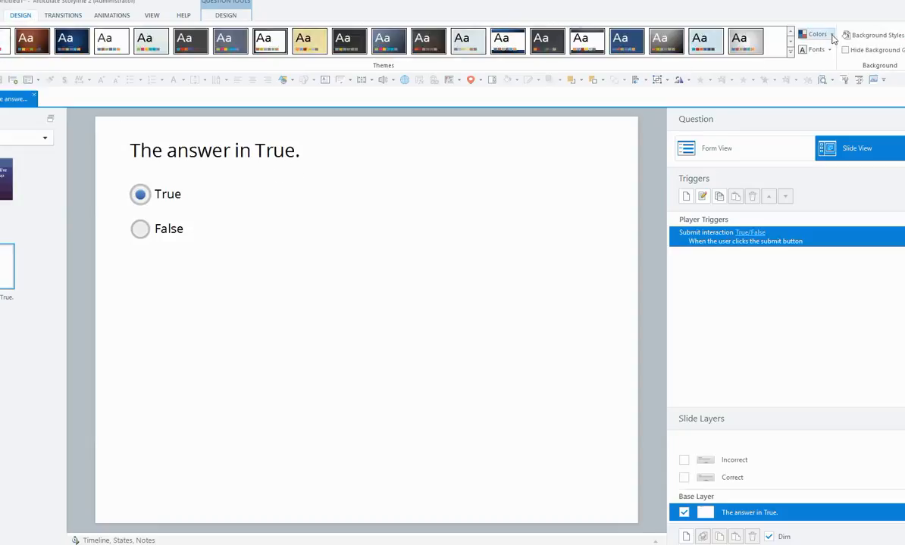
{"action": "left_click", "coordinate": [831, 35]}
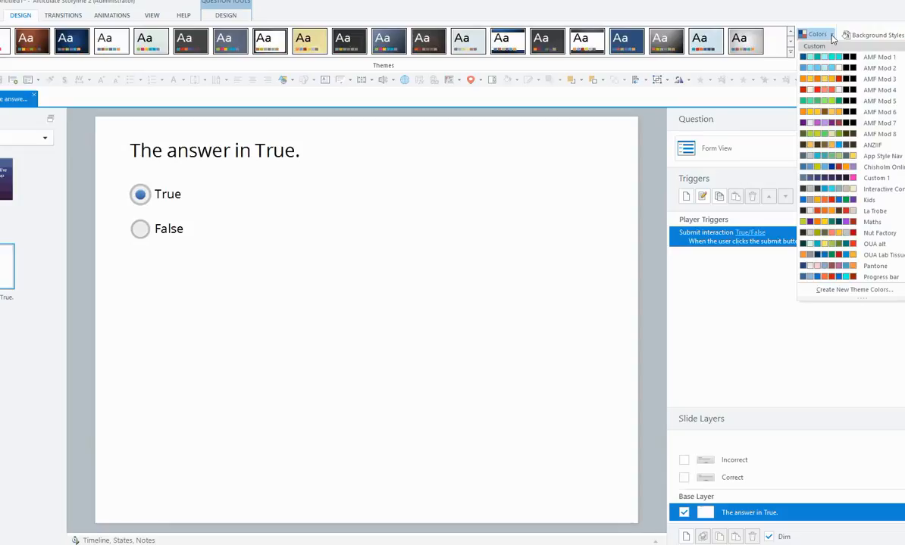
{"action": "scroll", "coordinate": [845, 99], "scroll_direction": "down", "scroll_amount": 7}
{"action": "scroll", "coordinate": [848, 112], "scroll_direction": "down", "scroll_amount": 3}
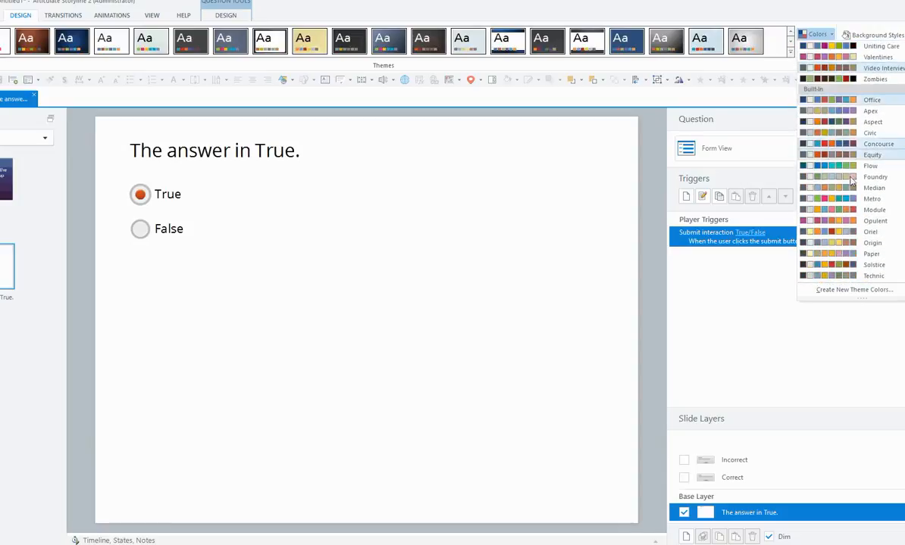
{"action": "left_click", "coordinate": [834, 189]}
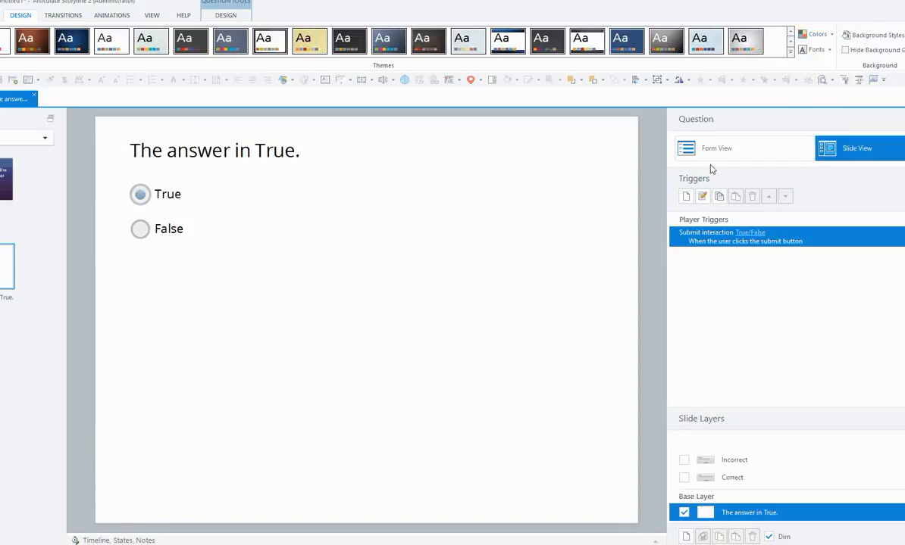
- Open the player properties and show advanced color editing under Colors & Effects
{"action": "left_click", "coordinate": [0, 15]}
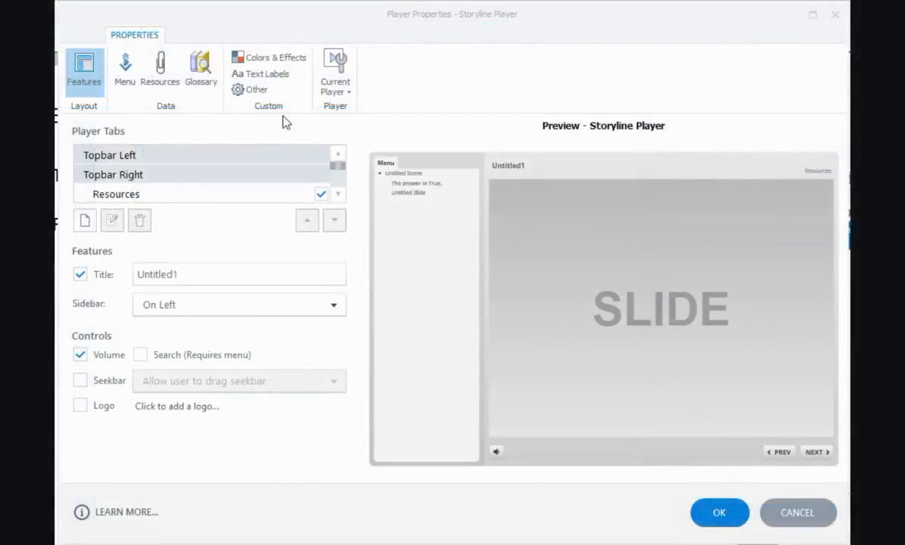
{"action": "left_click", "coordinate": [292, 61]}
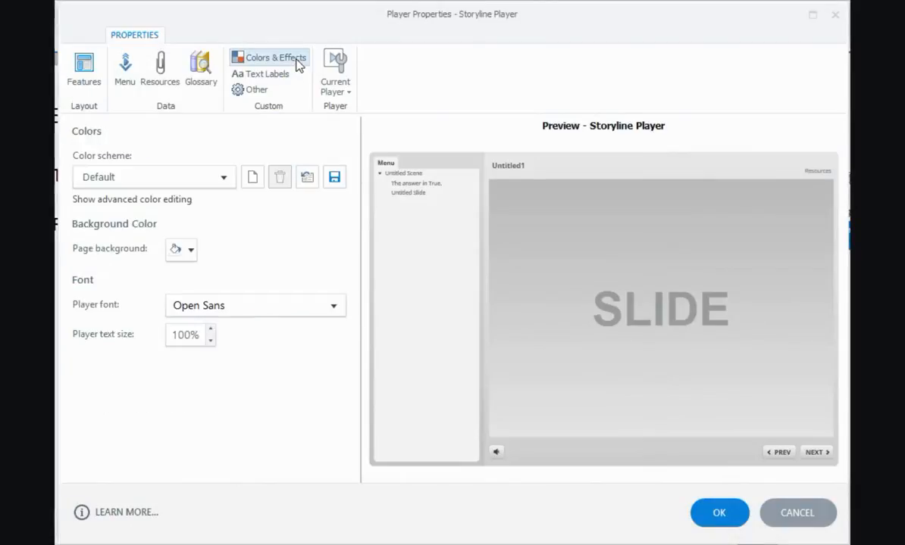
{"action": "left_click", "coordinate": [186, 203]}
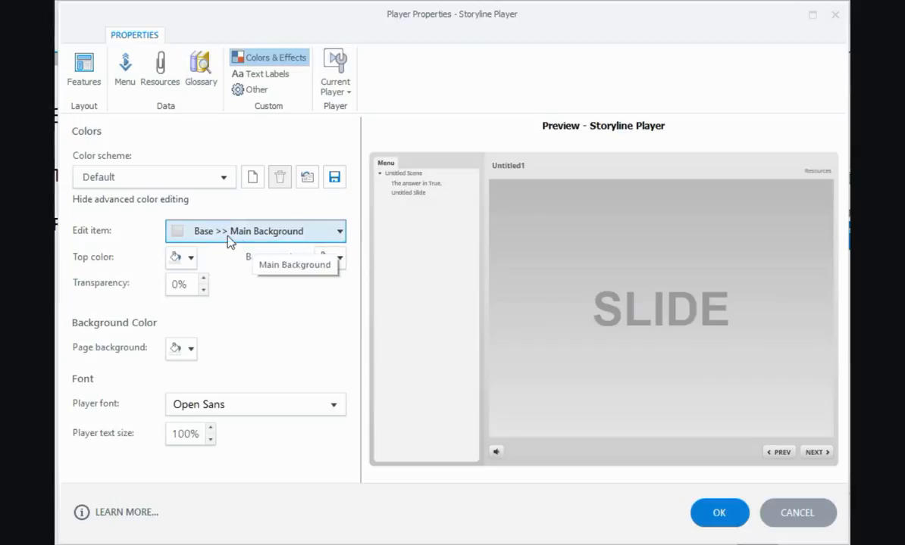
- Set the Notification Window background color to the teal theme color
{"action": "left_click", "coordinate": [338, 234]}
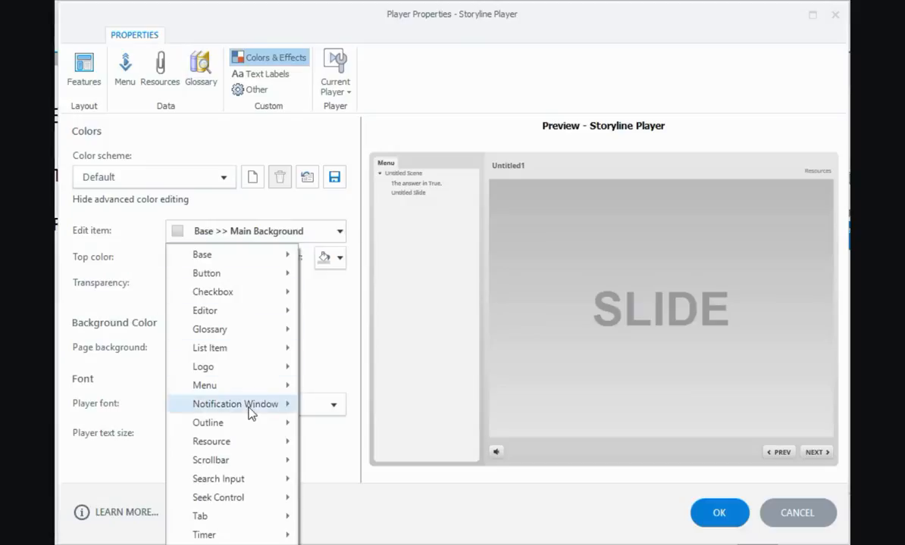
{"action": "mouse_move", "coordinate": [248, 413]}
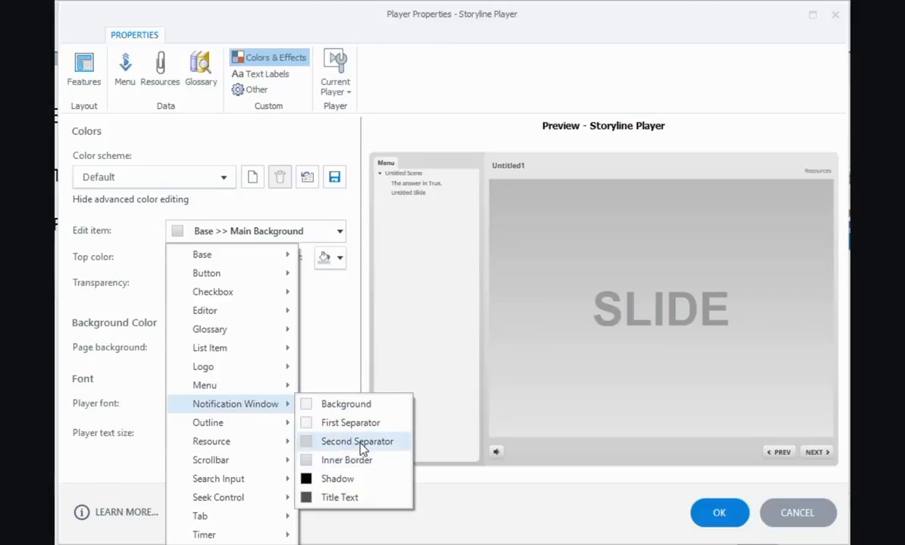
{"action": "left_click", "coordinate": [353, 405]}
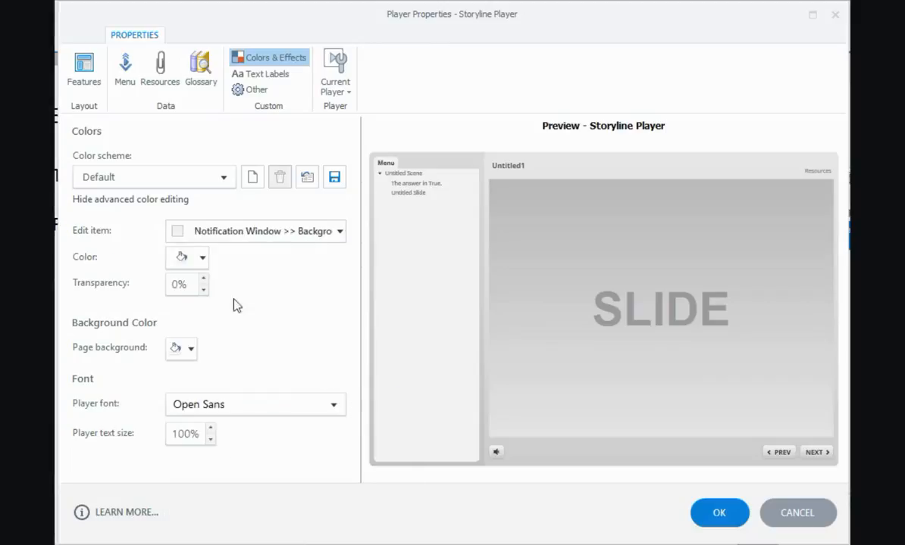
{"action": "left_click", "coordinate": [202, 258]}
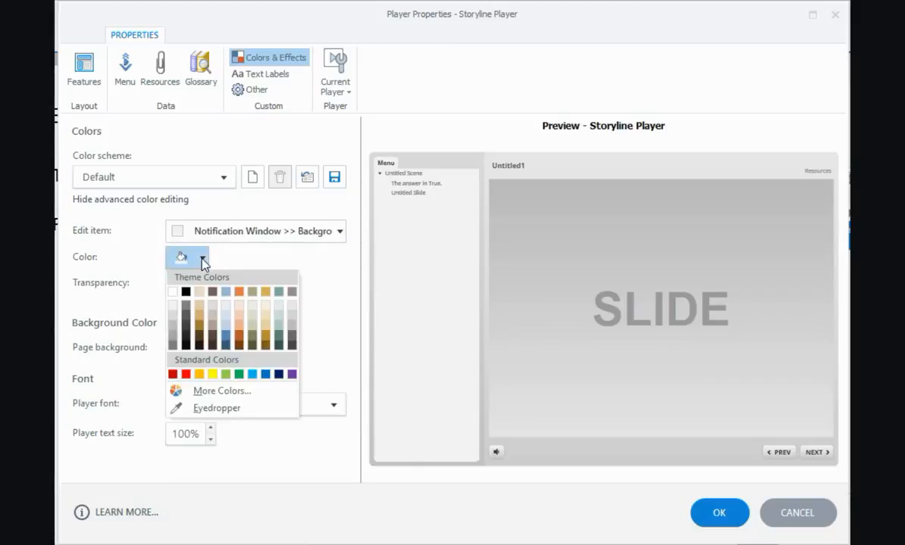
{"action": "left_click", "coordinate": [278, 293]}
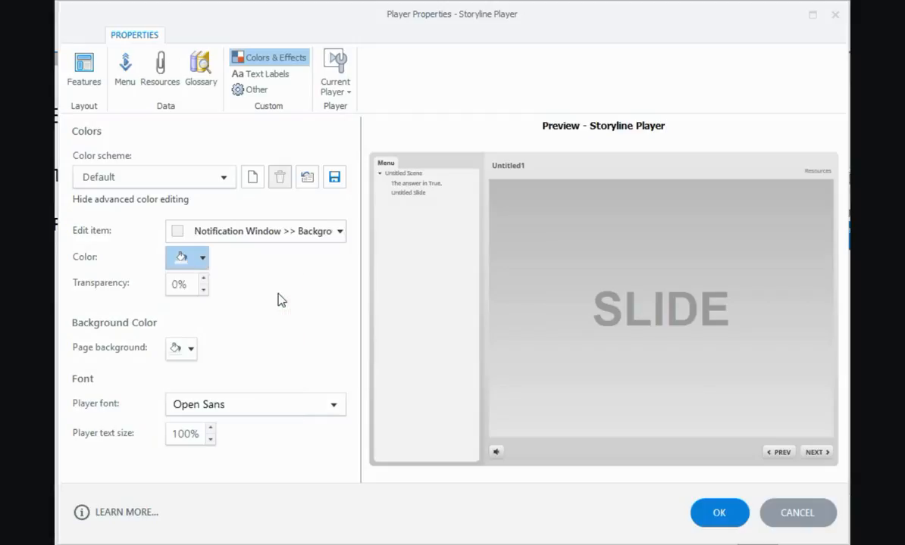
- Set the Notification Window's First Separator to the gold theme color
{"action": "left_click", "coordinate": [340, 232]}
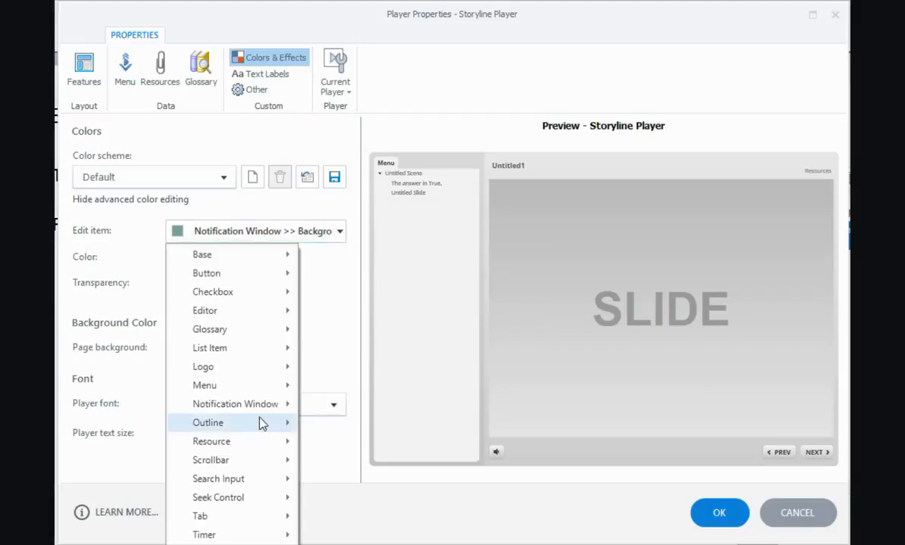
{"action": "left_click", "coordinate": [409, 427]}
{"action": "left_click", "coordinate": [201, 259]}
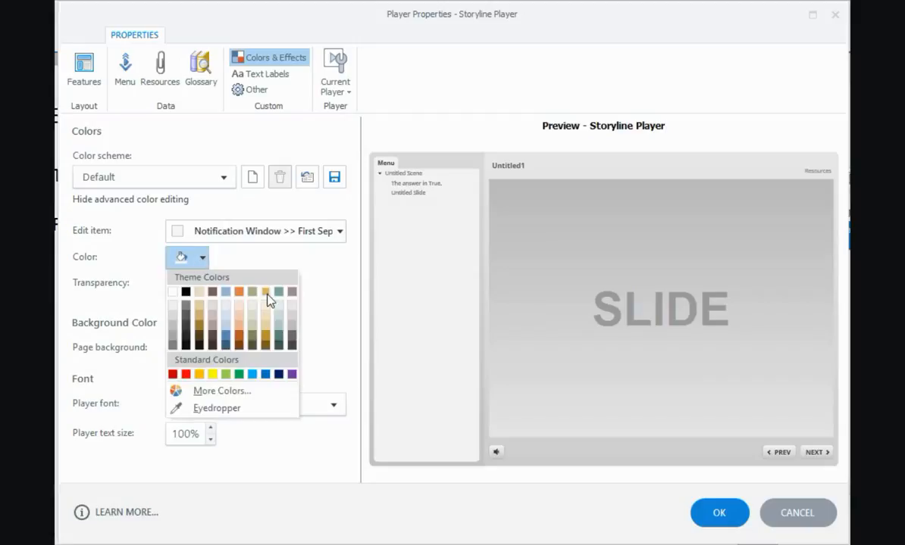
{"action": "left_click", "coordinate": [266, 293]}
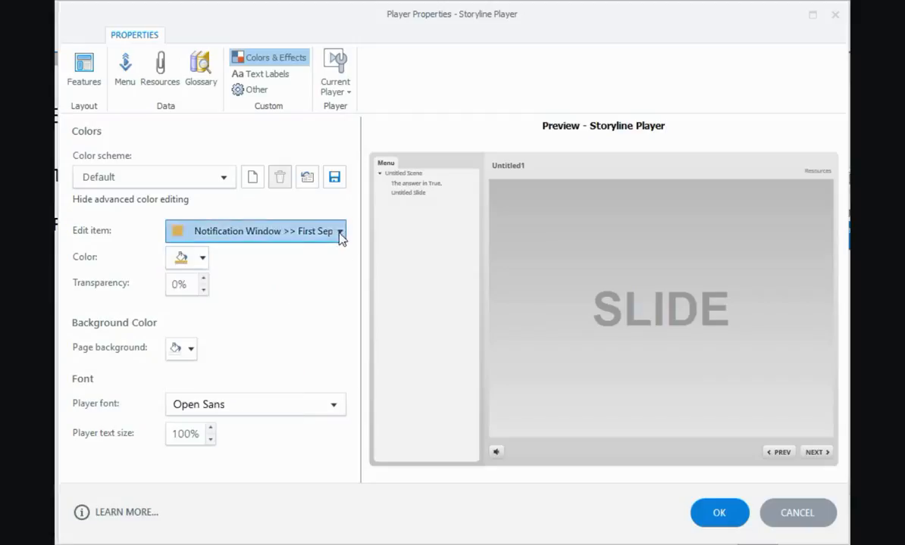
- Set both the top and bottom colors of the Notification Window's Inner Border to the gold theme color
{"action": "left_click", "coordinate": [338, 232]}
{"action": "mouse_move", "coordinate": [247, 412]}
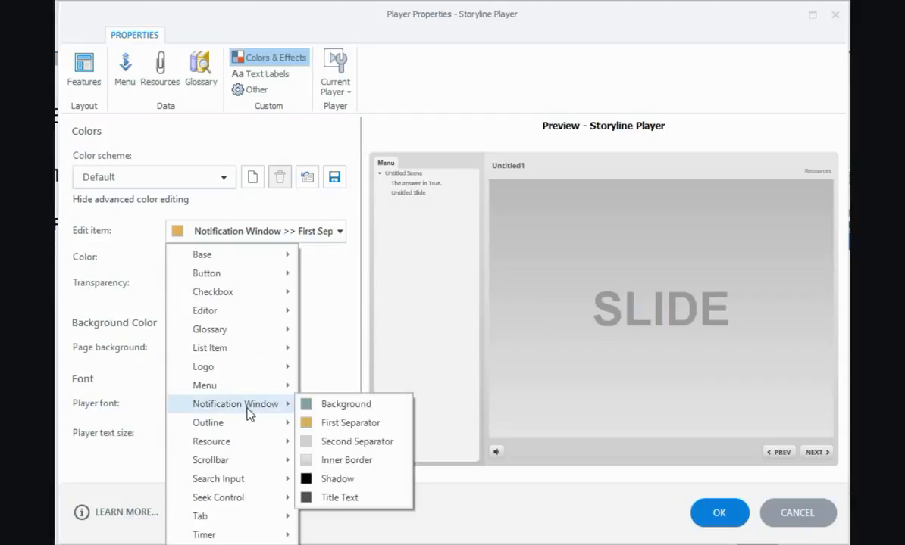
{"action": "left_click", "coordinate": [361, 461]}
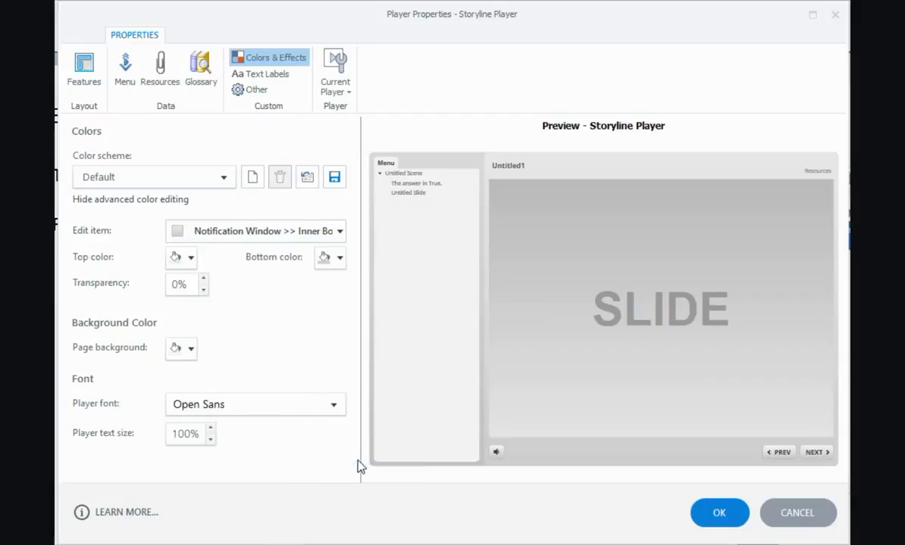
{"action": "left_click", "coordinate": [191, 257]}
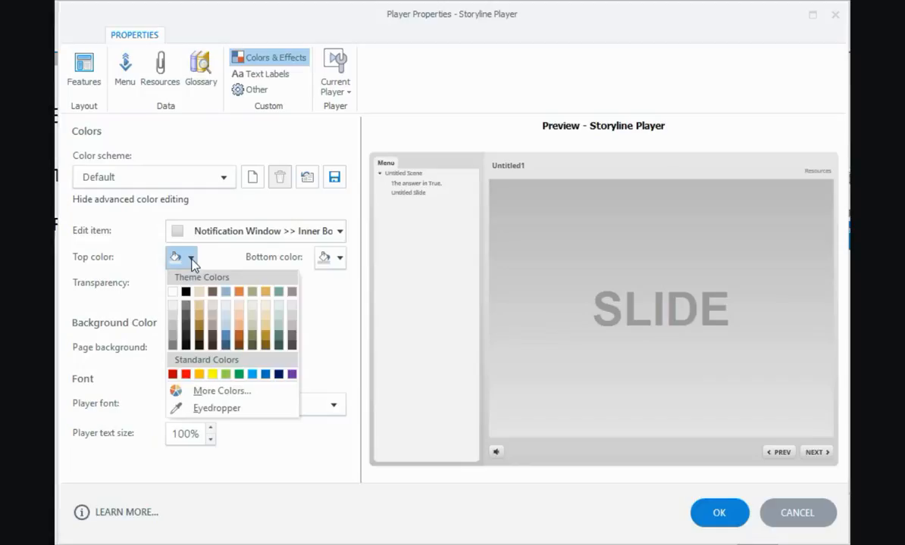
{"action": "left_click", "coordinate": [269, 293]}
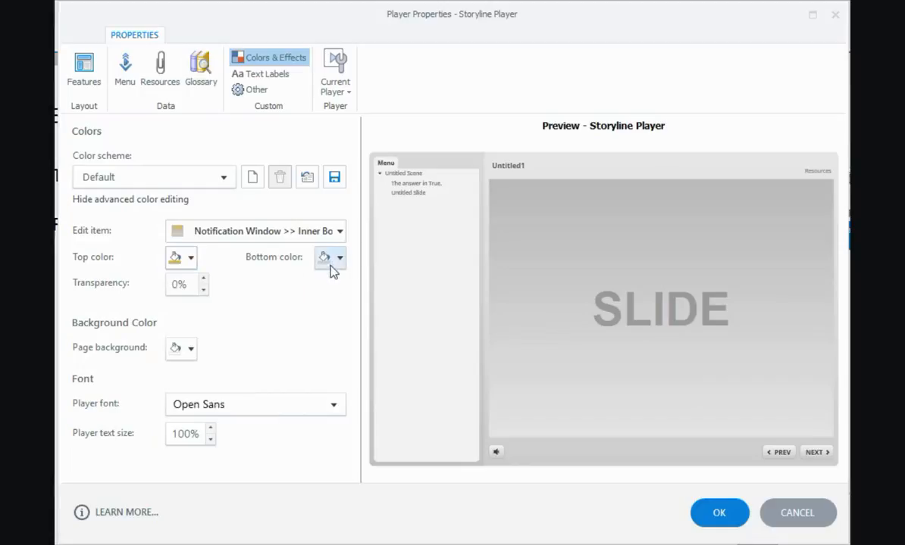
{"action": "left_click", "coordinate": [339, 259]}
{"action": "left_click", "coordinate": [398, 293]}
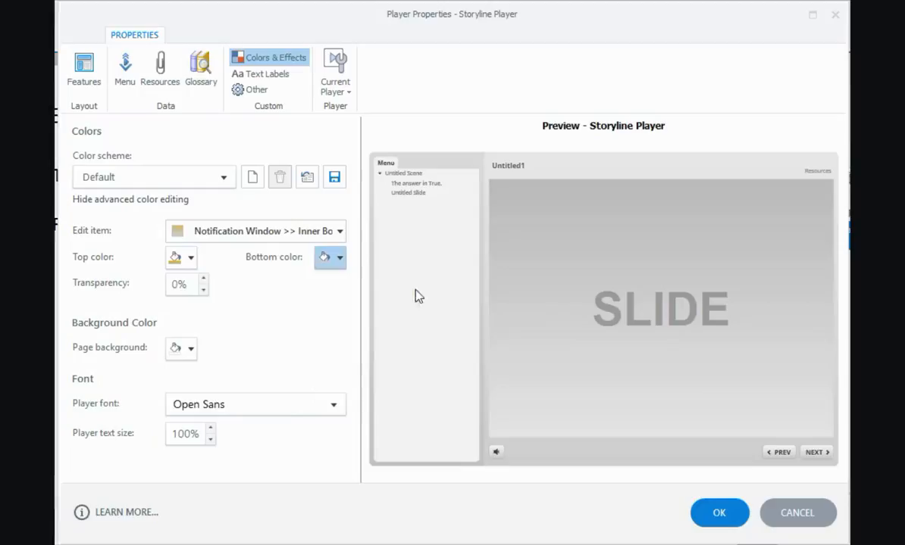
- Display the color and transparency settings of the Notification Window's Shadow
{"action": "left_click", "coordinate": [340, 232]}
{"action": "mouse_move", "coordinate": [241, 406]}
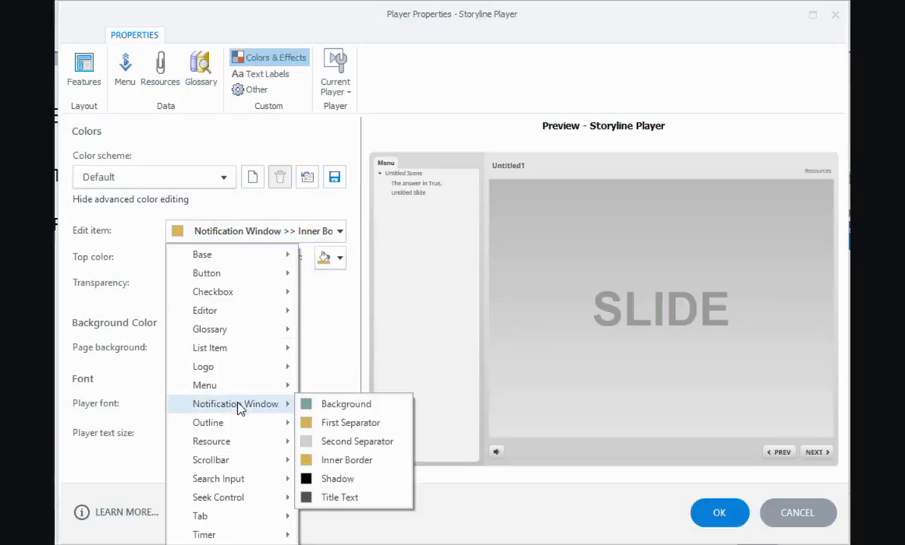
{"action": "left_click", "coordinate": [357, 482]}
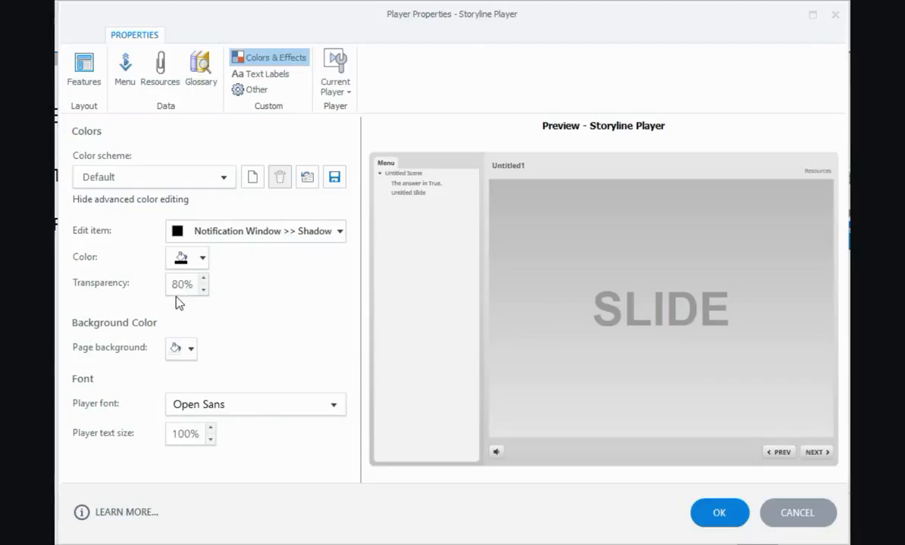
- Set the Notification Window's Title Text to the light tan theme color
{"action": "left_click", "coordinate": [338, 232]}
{"action": "mouse_move", "coordinate": [262, 404]}
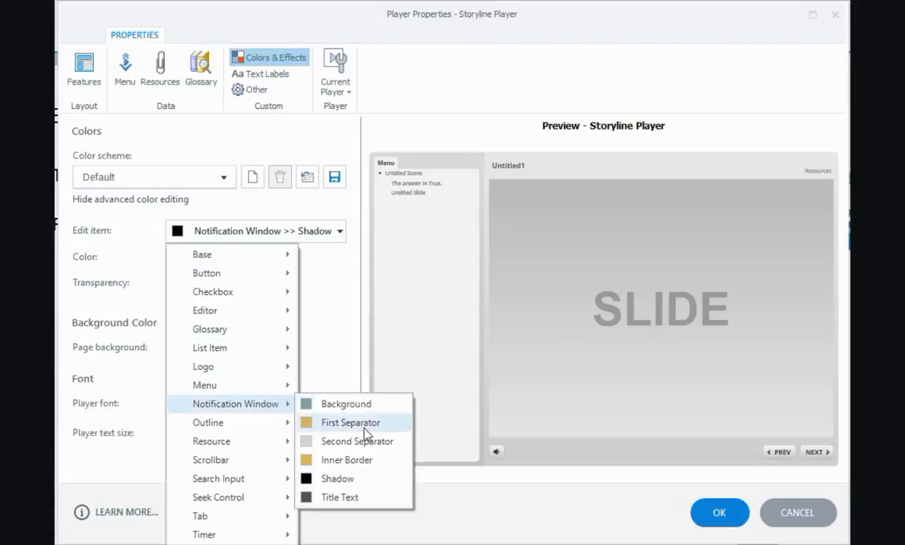
{"action": "left_click", "coordinate": [348, 496]}
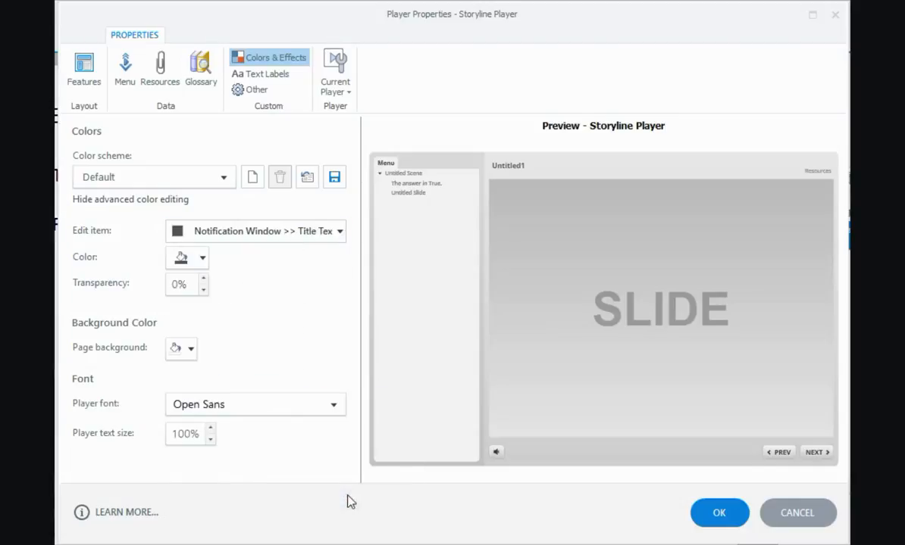
{"action": "left_click", "coordinate": [203, 260]}
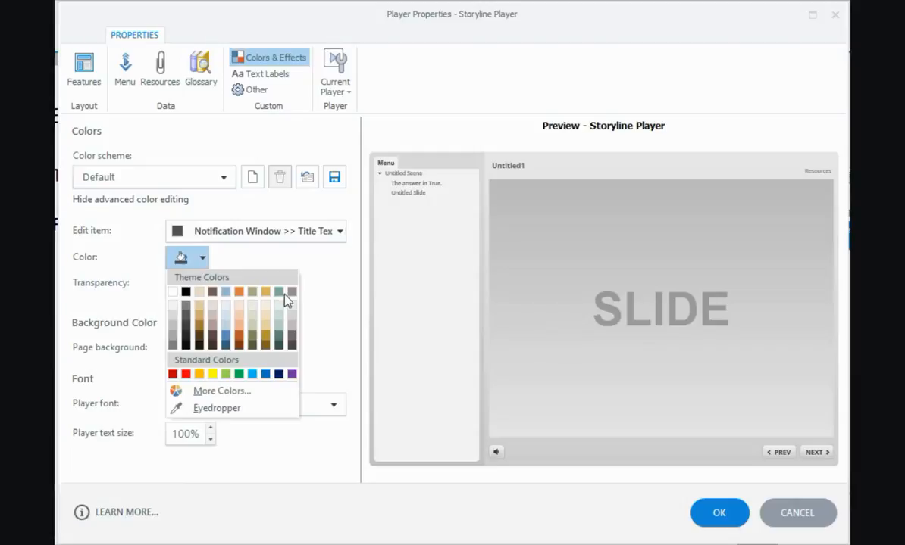
{"action": "left_click", "coordinate": [199, 296]}
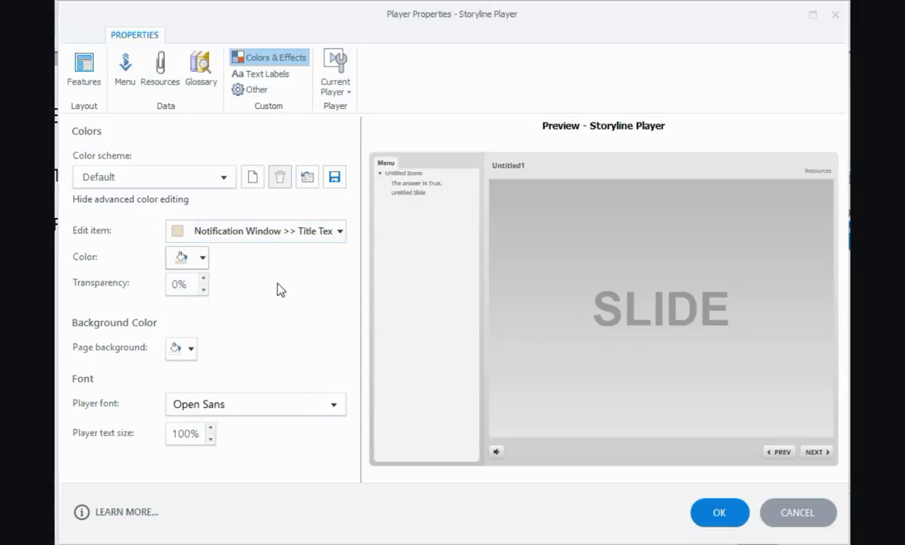
- Confirm the player color changes and submit the unanswered question in the preview to check the pop-up
{"action": "left_click", "coordinate": [718, 515]}
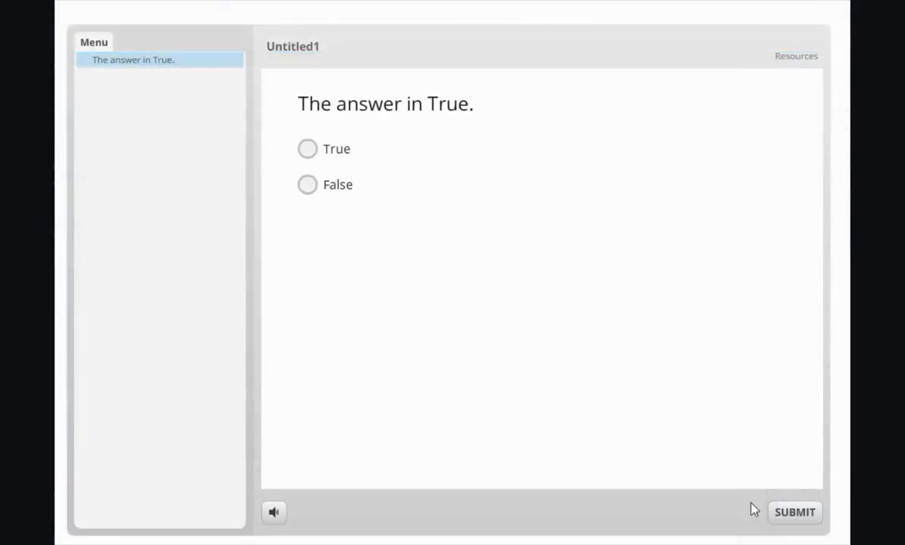
{"action": "left_click", "coordinate": [793, 515]}
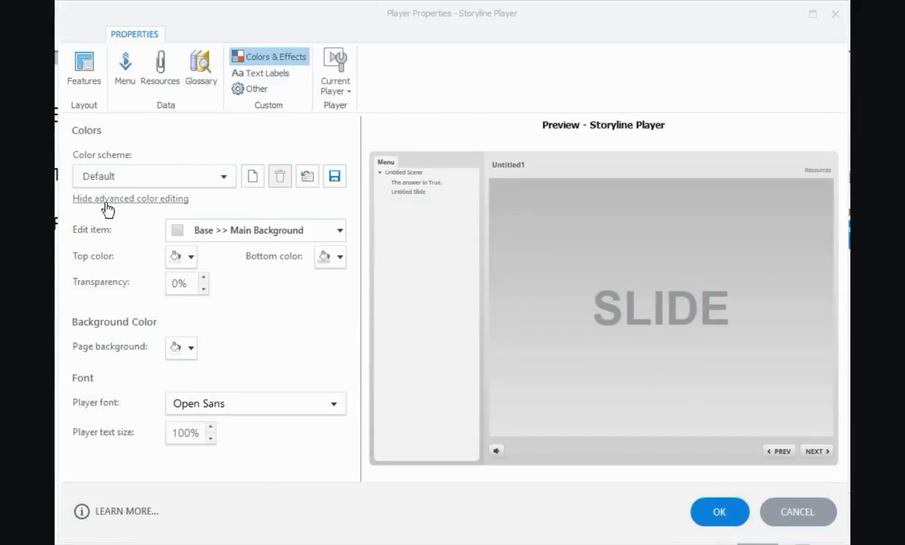
- Set both the top and bottom colors of the Editor's Window Button Background to the darkest teal theme shade
{"action": "left_click", "coordinate": [341, 233]}
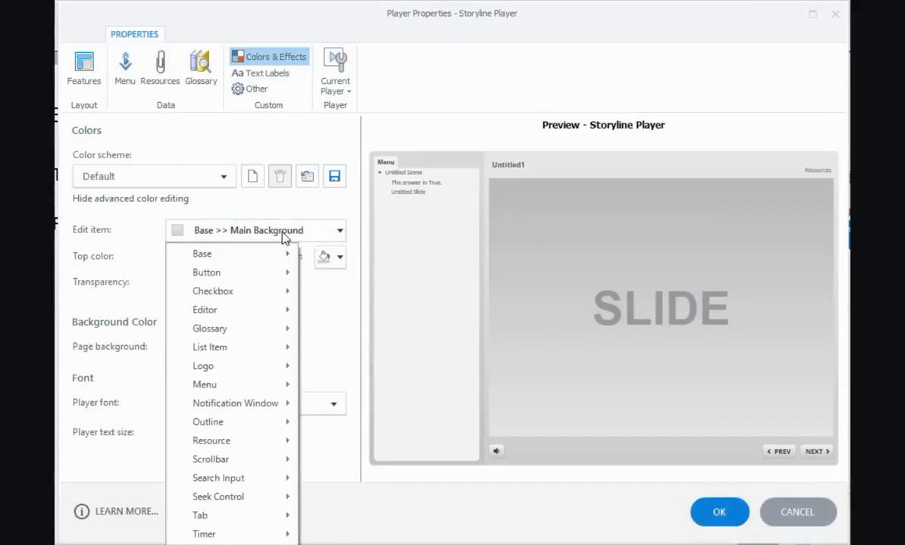
{"action": "mouse_move", "coordinate": [244, 316]}
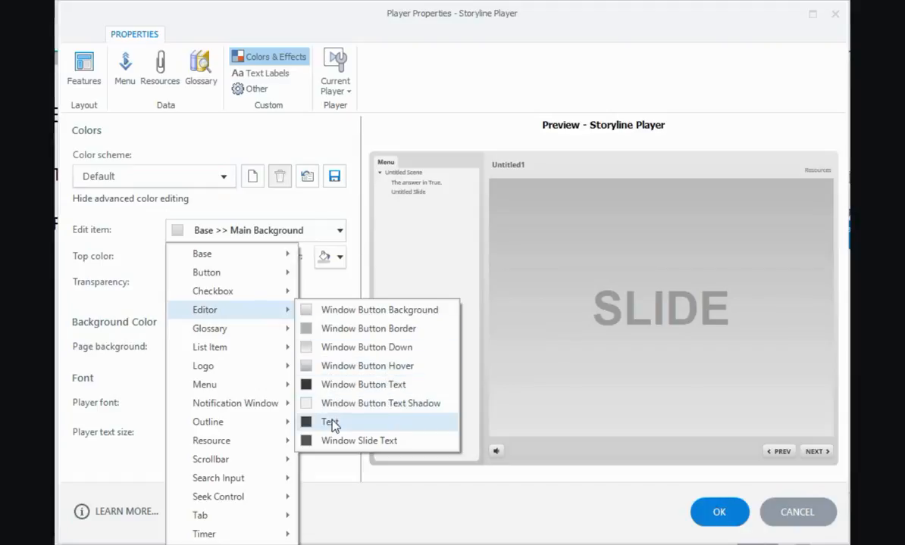
{"action": "left_click", "coordinate": [353, 316]}
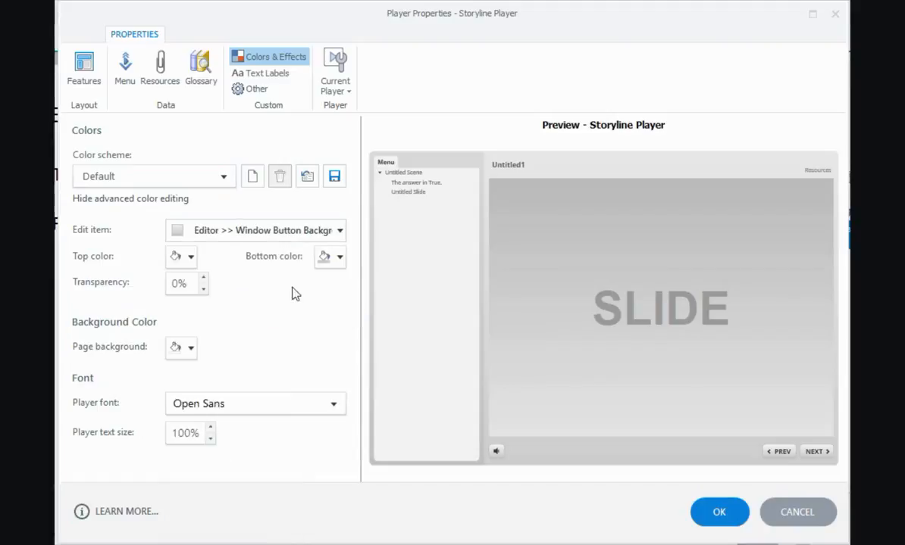
{"action": "left_click", "coordinate": [193, 258]}
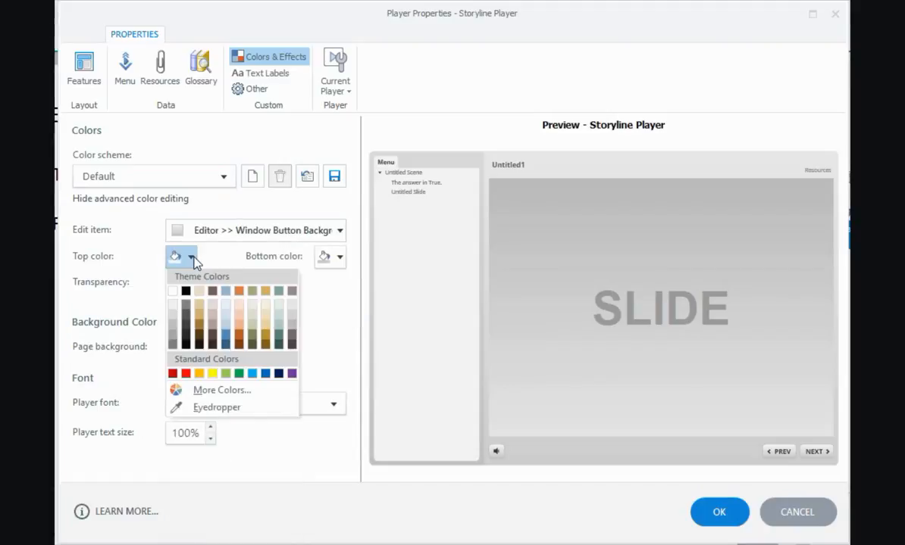
{"action": "left_click", "coordinate": [278, 346]}
{"action": "left_click", "coordinate": [338, 257]}
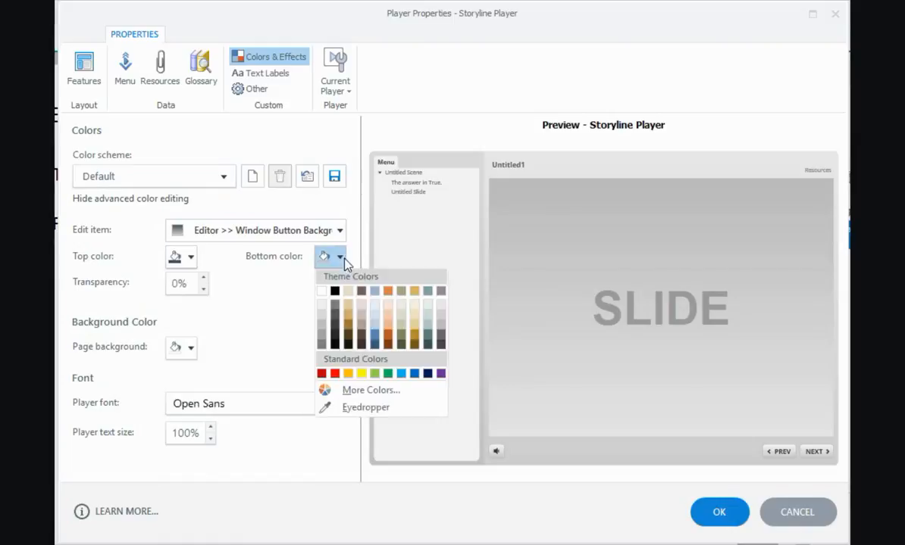
{"action": "left_click", "coordinate": [428, 342]}
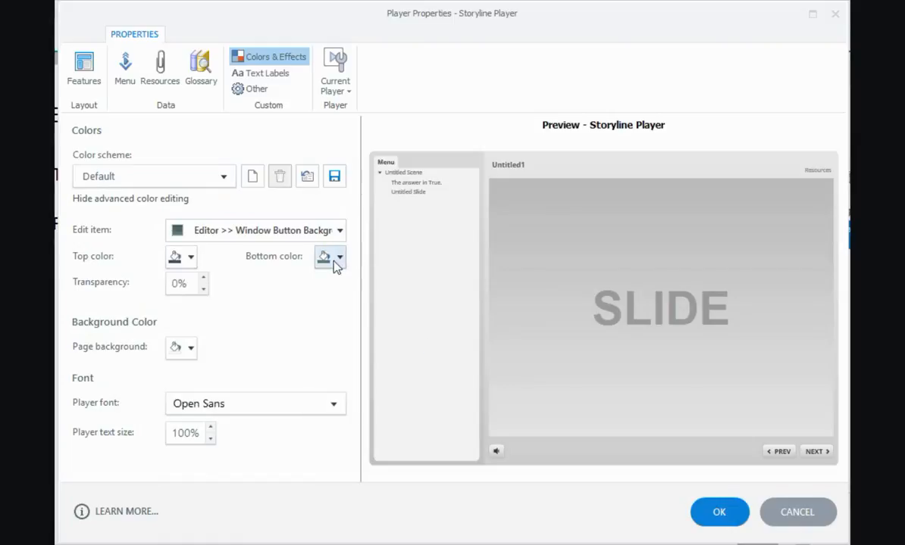
{"action": "left_click", "coordinate": [338, 256]}
{"action": "left_click", "coordinate": [427, 347]}
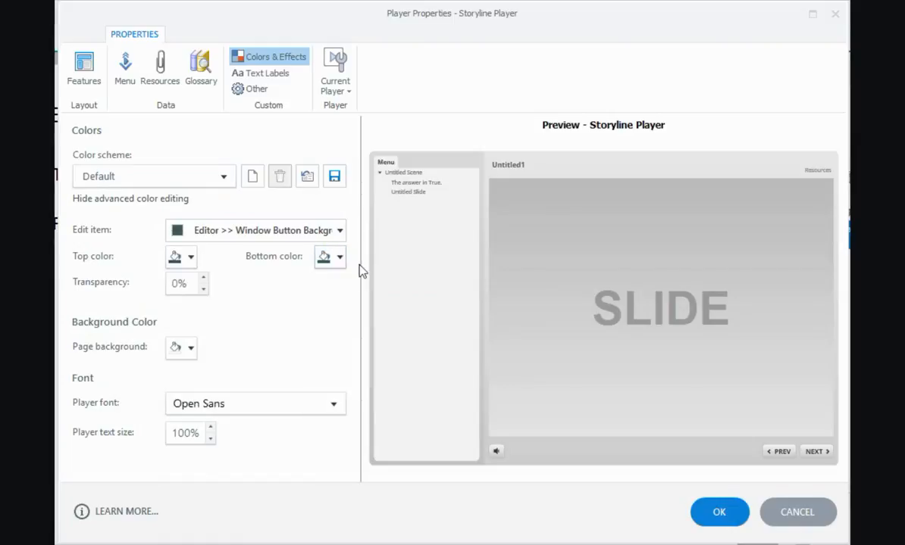
- Set the color of the Editor's Window Button Border to the gold theme color
{"action": "left_click", "coordinate": [338, 230]}
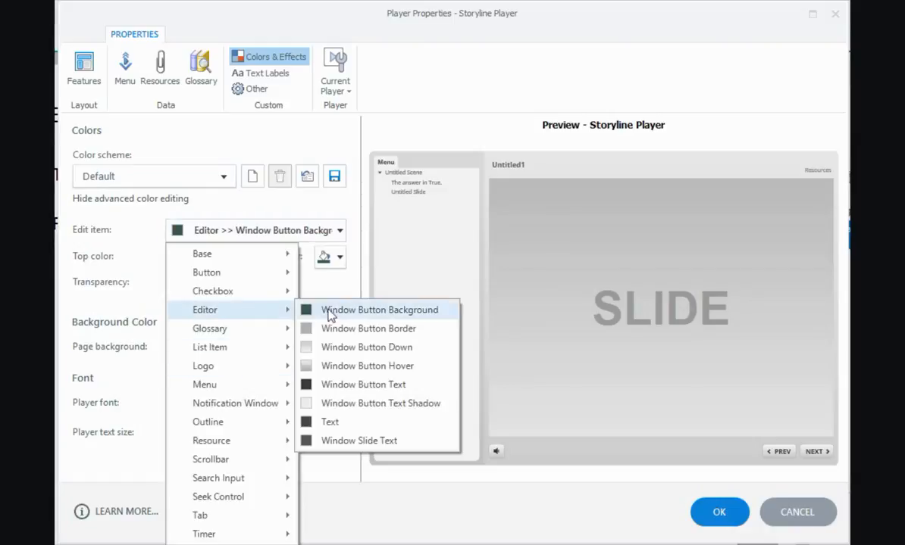
{"action": "left_click", "coordinate": [346, 330]}
{"action": "left_click", "coordinate": [202, 257]}
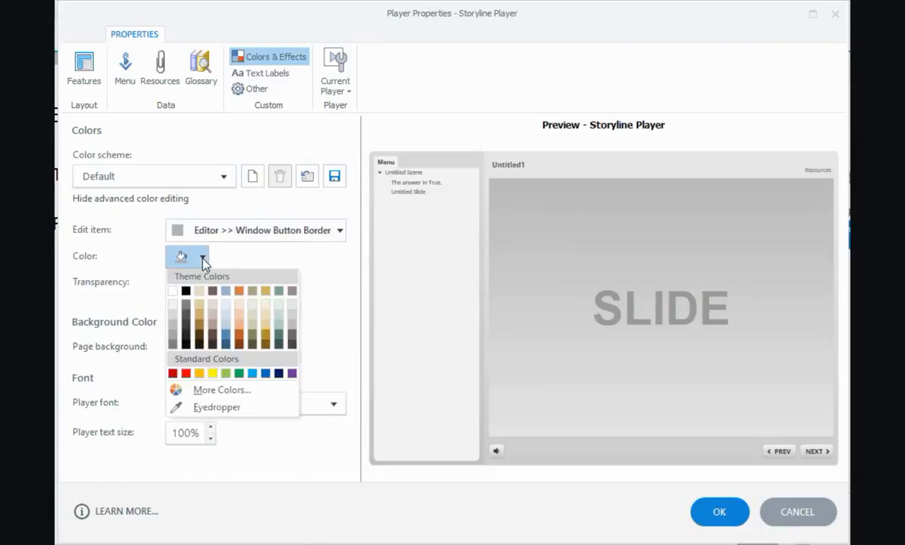
{"action": "left_click", "coordinate": [264, 293]}
- Set both the top and bottom colors of the Editor's Window Button Down state to a light teal theme shade
{"action": "left_click", "coordinate": [339, 232]}
{"action": "mouse_move", "coordinate": [253, 311]}
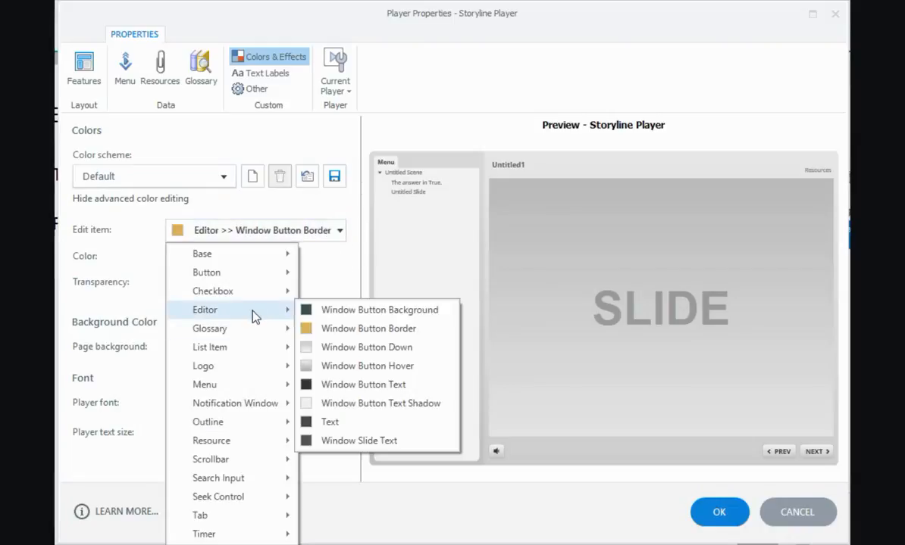
{"action": "left_click", "coordinate": [331, 348]}
{"action": "left_click", "coordinate": [181, 256]}
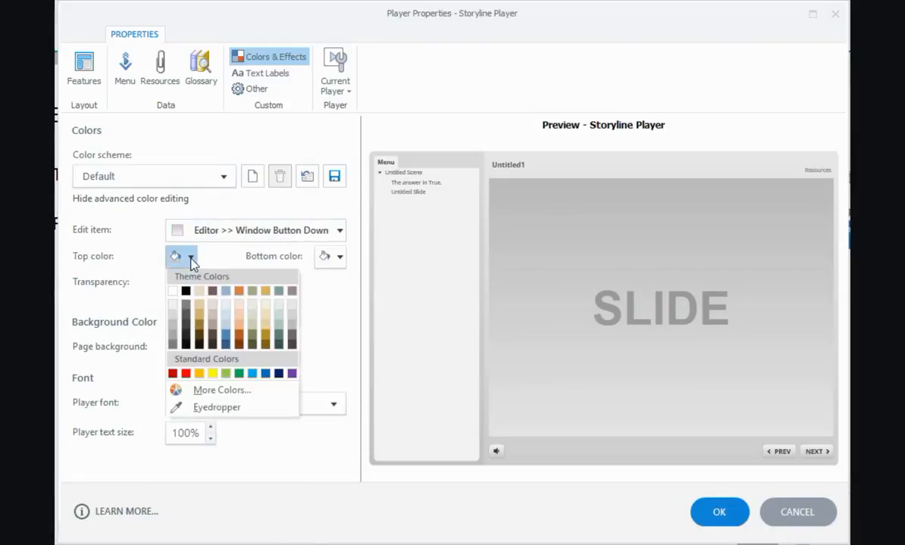
{"action": "left_click", "coordinate": [279, 326]}
{"action": "left_click", "coordinate": [326, 256]}
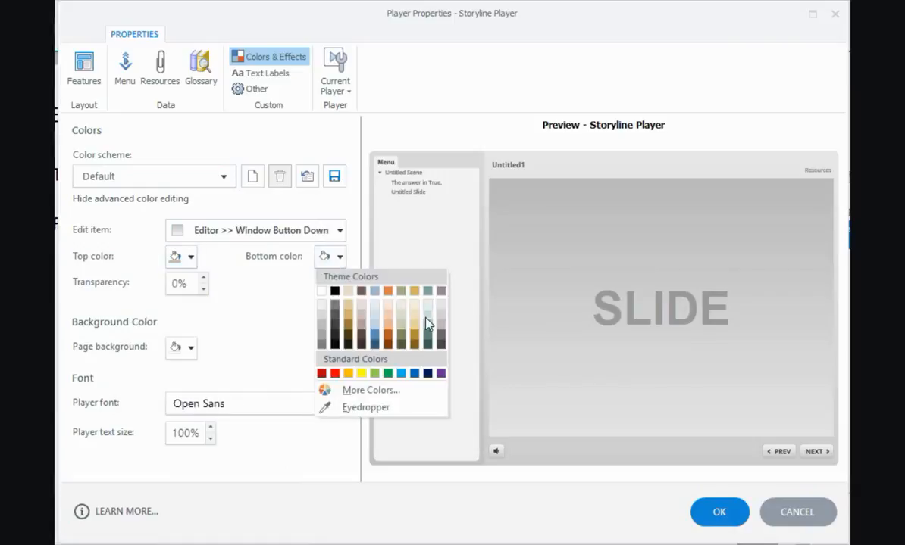
{"action": "left_click", "coordinate": [428, 324]}
- Set both the top and bottom colors of the Editor's Window Button Hover state to a light teal theme shade
{"action": "left_click", "coordinate": [338, 230]}
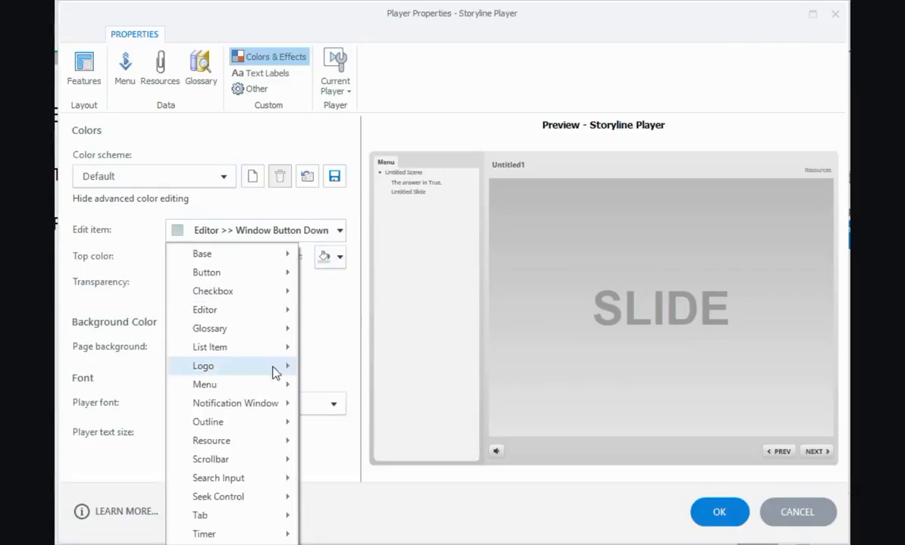
{"action": "mouse_move", "coordinate": [282, 310]}
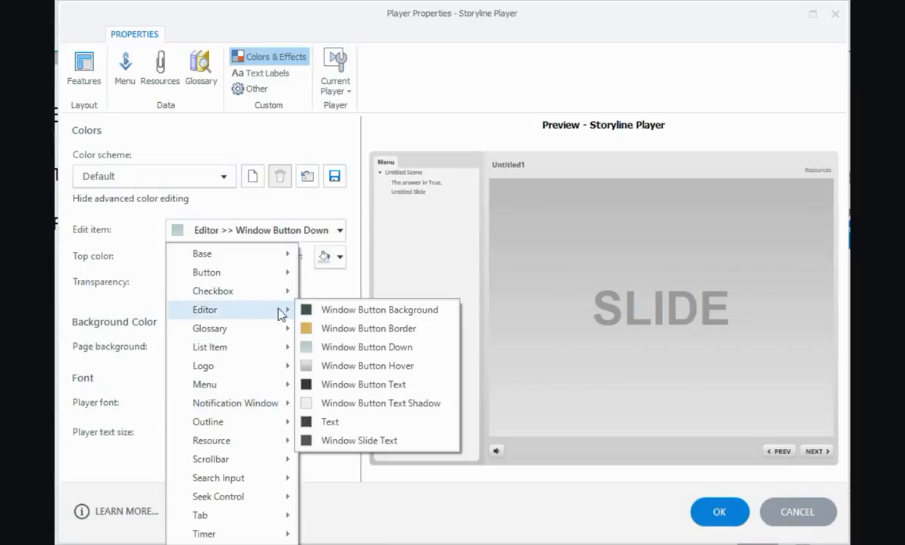
{"action": "left_click", "coordinate": [355, 366]}
{"action": "left_click", "coordinate": [181, 257]}
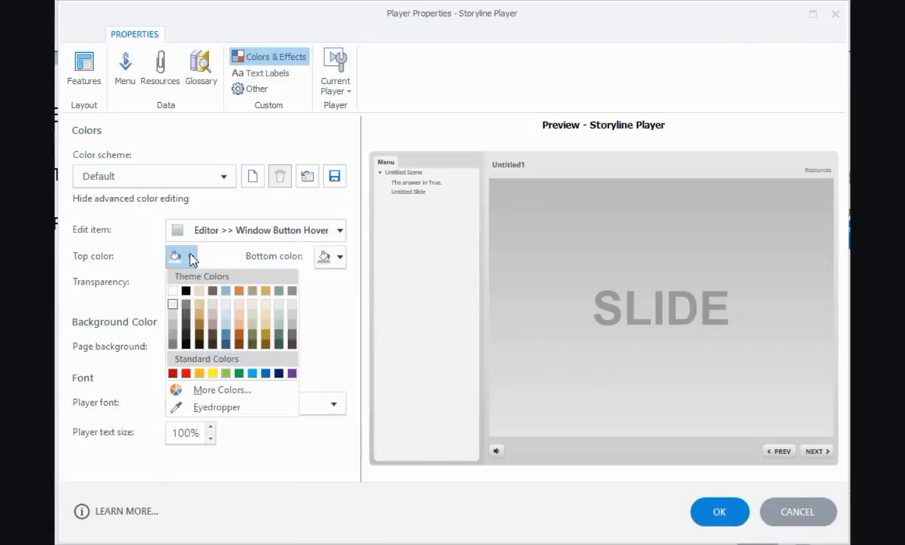
{"action": "left_click", "coordinate": [265, 315]}
{"action": "left_click", "coordinate": [334, 257]}
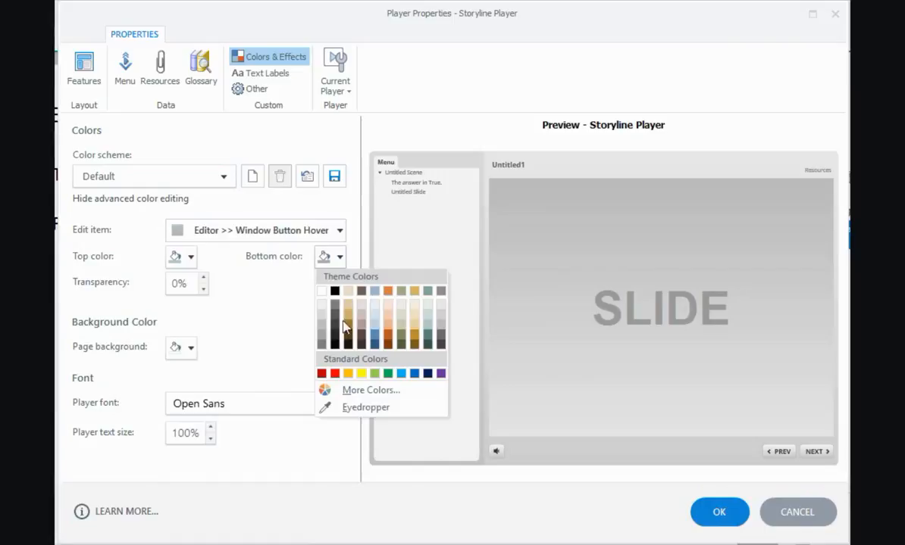
{"action": "left_click", "coordinate": [420, 331]}
- Set the color of the Editor's Window Button Text to the gold theme color
{"action": "left_click", "coordinate": [339, 230]}
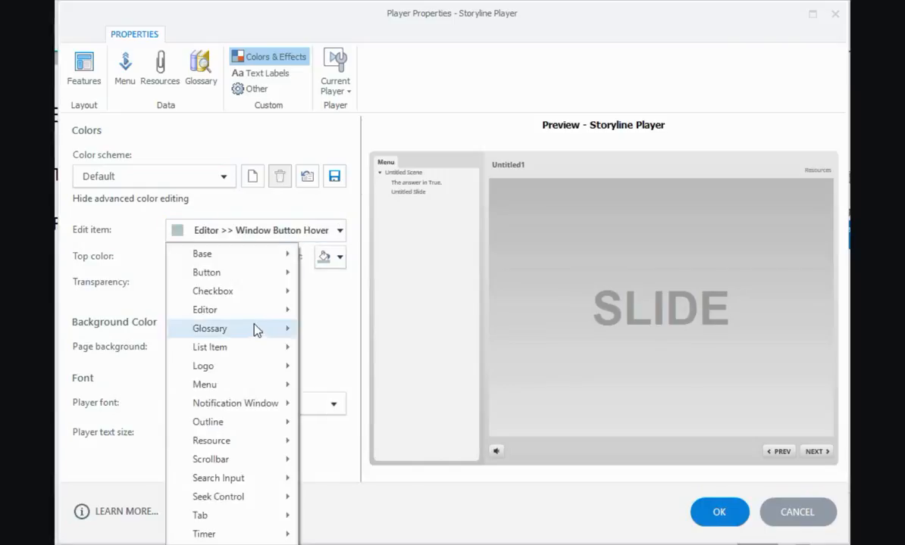
{"action": "mouse_move", "coordinate": [250, 310]}
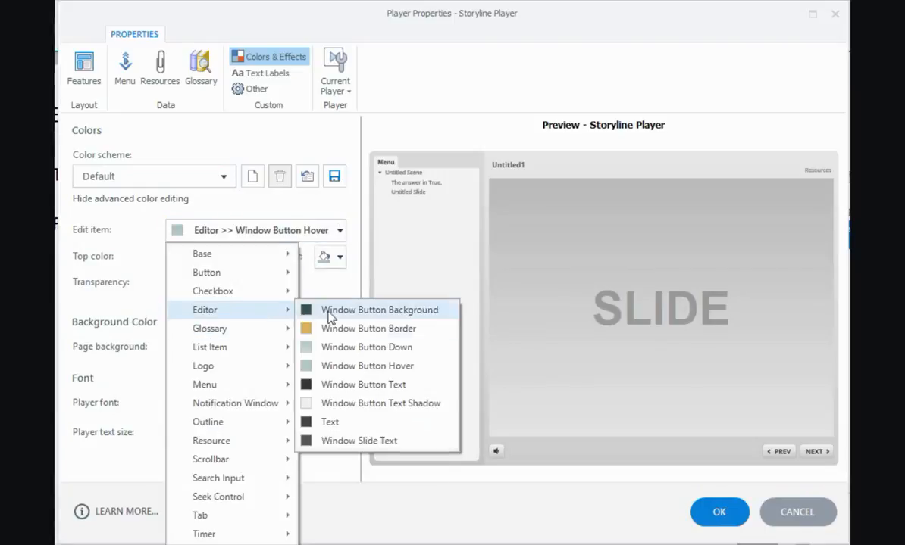
{"action": "left_click", "coordinate": [347, 386]}
{"action": "left_click", "coordinate": [203, 259]}
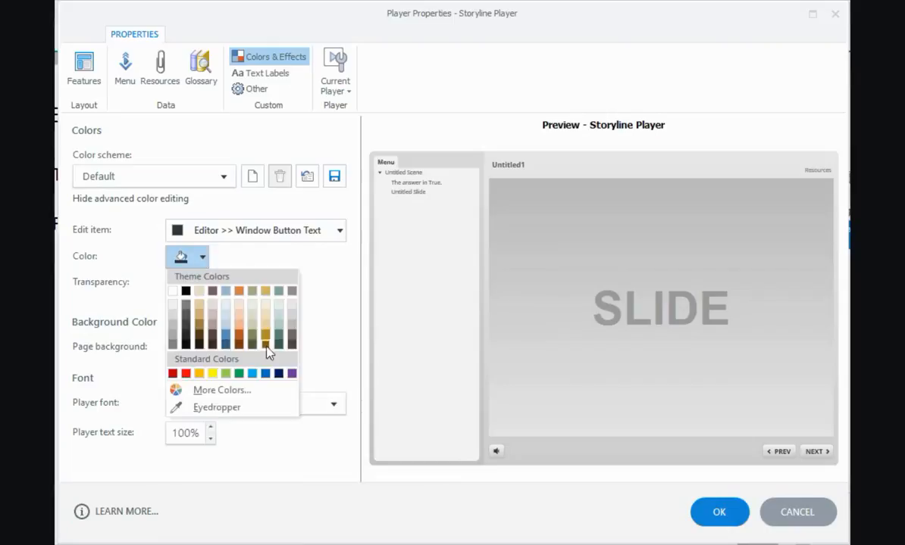
{"action": "left_click", "coordinate": [265, 303]}
- Set the transparency of the Editor's Window Button Text Shadow to 100%
{"action": "left_click", "coordinate": [338, 232]}
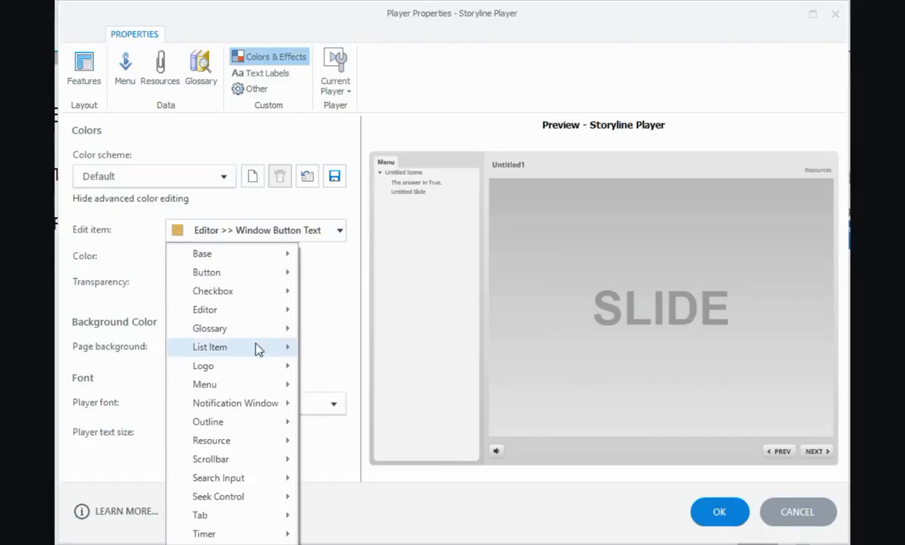
{"action": "mouse_move", "coordinate": [248, 312]}
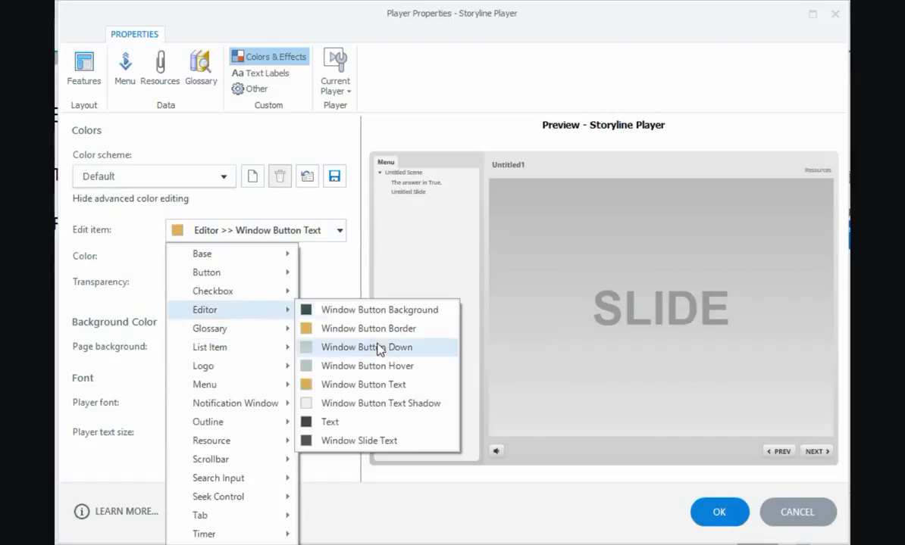
{"action": "left_click", "coordinate": [379, 403]}
{"action": "left_click_drag", "start_coordinate": [185, 283], "coordinate": [170, 285]}
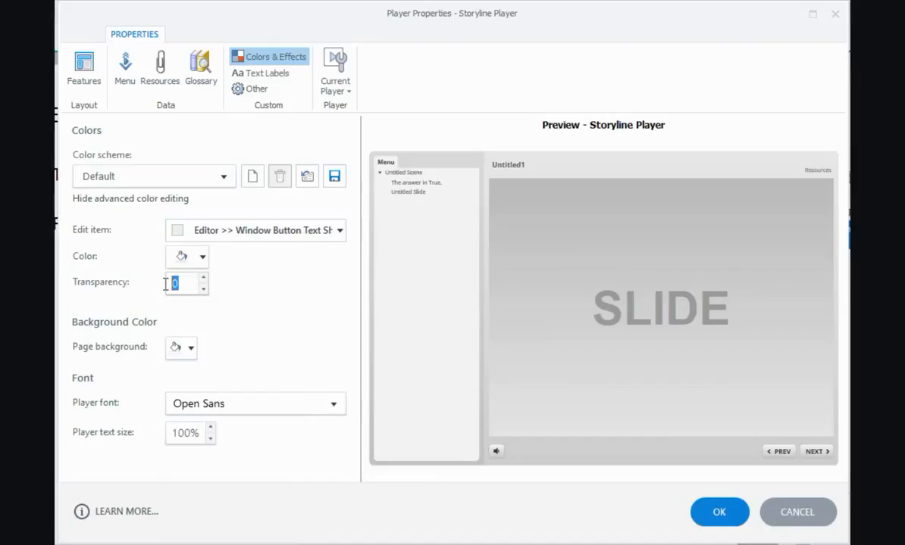
{"action": "type", "text": "100"}
- Set the color of the Editor's Window Slide Text to white
{"action": "left_click", "coordinate": [339, 232]}
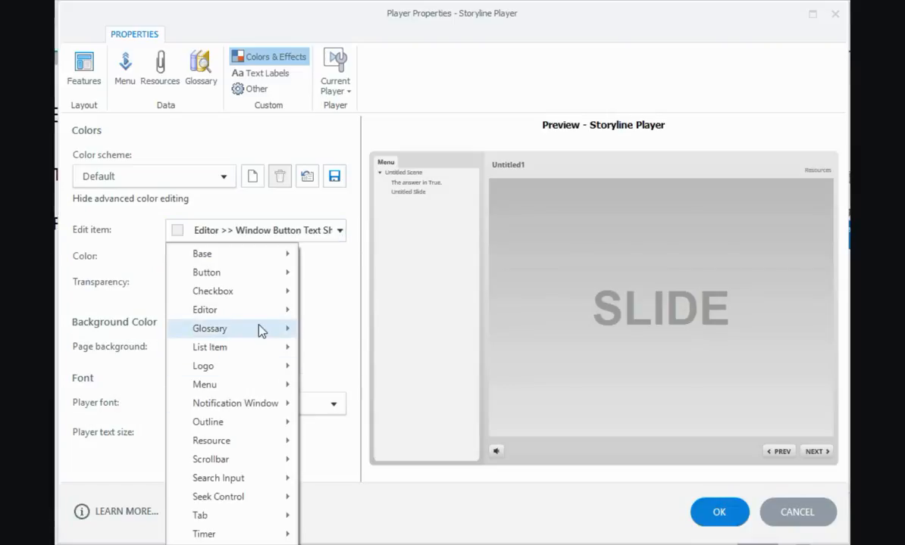
{"action": "mouse_move", "coordinate": [257, 310]}
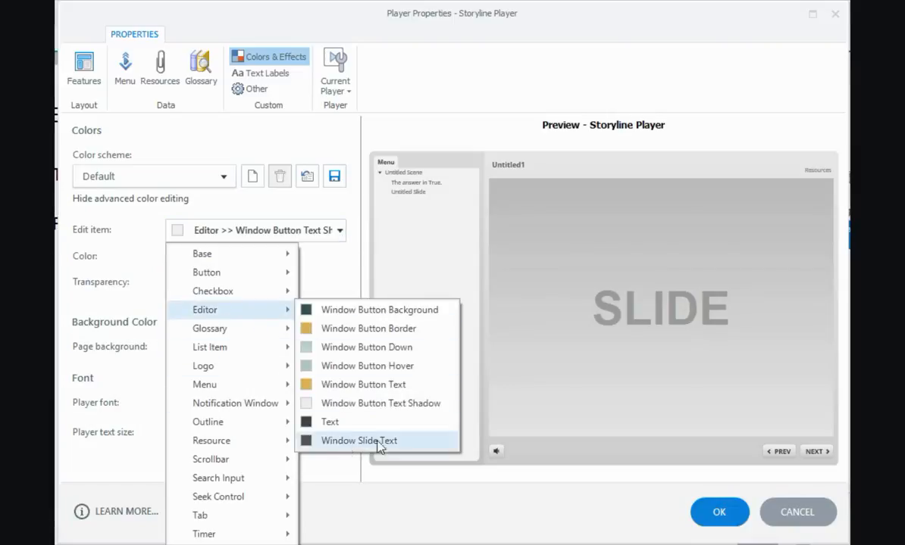
{"action": "left_click", "coordinate": [391, 444]}
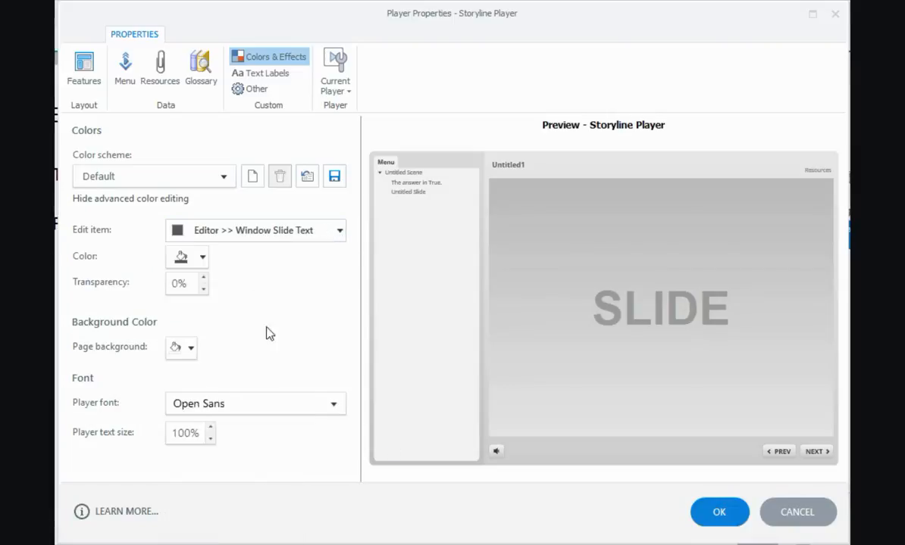
{"action": "left_click", "coordinate": [202, 260]}
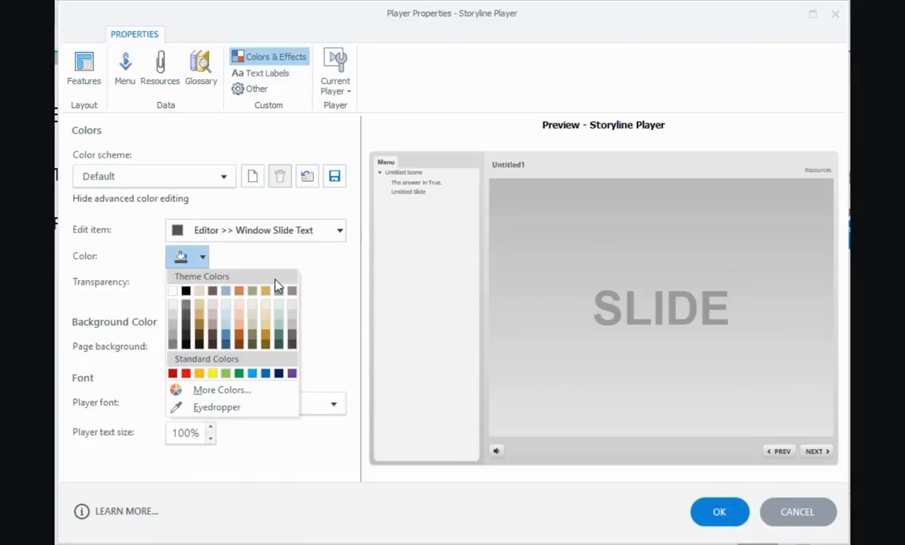
{"action": "left_click", "coordinate": [198, 293]}
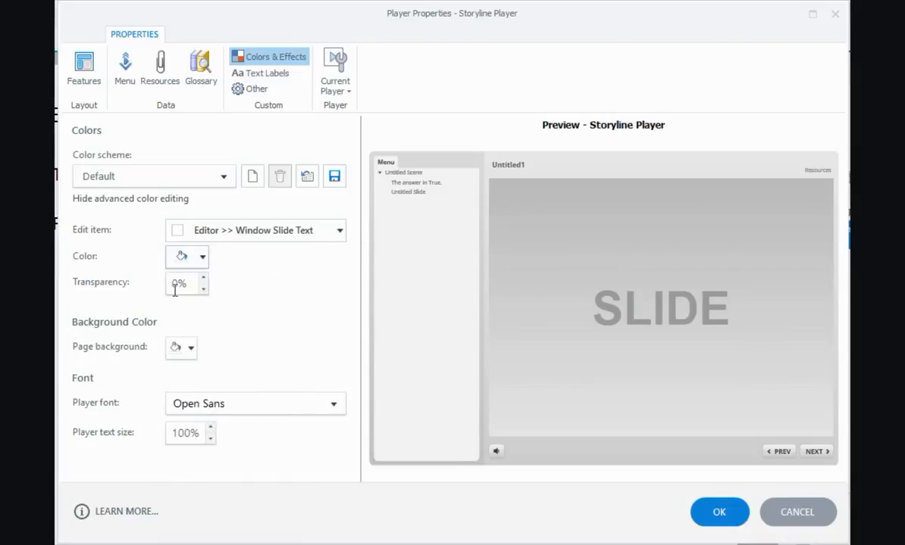
- Confirm the button and text color changes and submit the unanswered question in the preview to check the pop-up's colors
{"action": "left_click", "coordinate": [716, 515]}
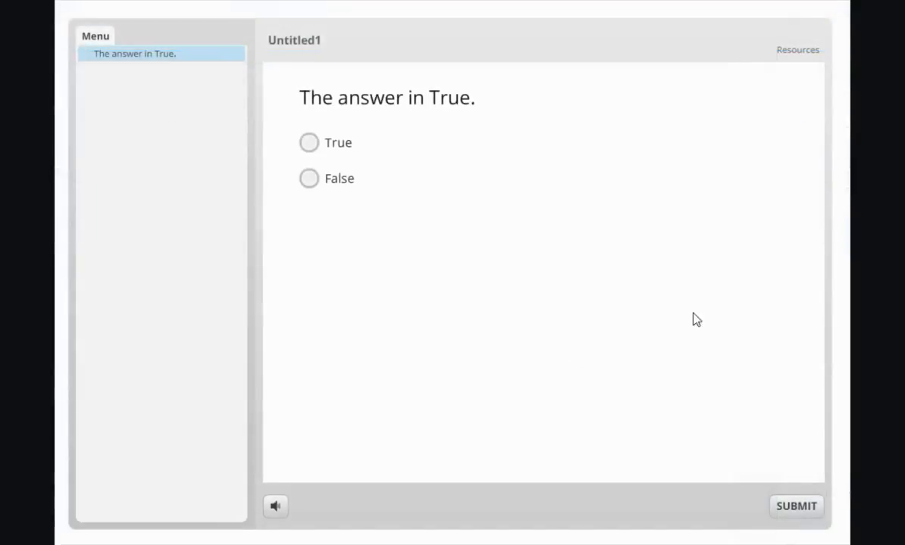
{"action": "left_click", "coordinate": [794, 507]}
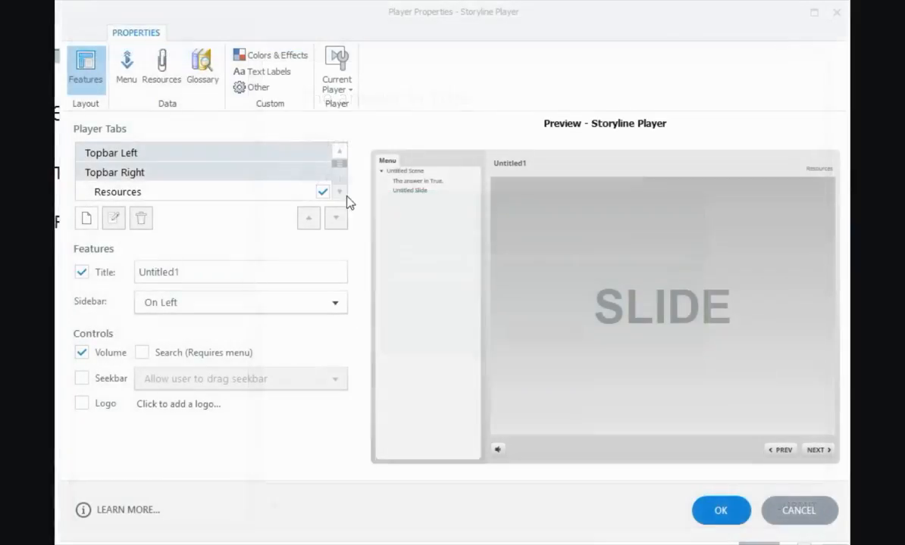
- Change the custom text of the player's InvalidAnswer text label to "You didn't select an answer!"
{"action": "left_click", "coordinate": [284, 78]}
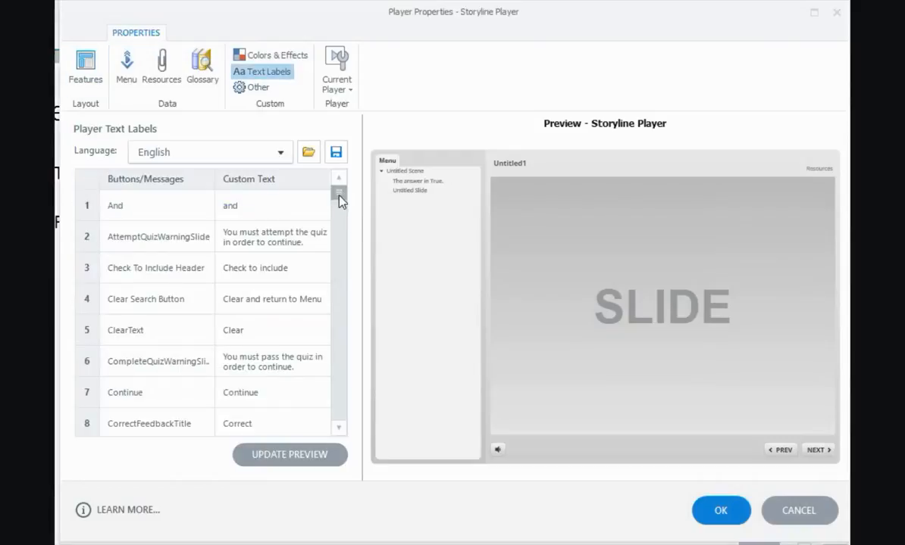
{"action": "left_click_drag", "start_coordinate": [340, 201], "coordinate": [344, 237]}
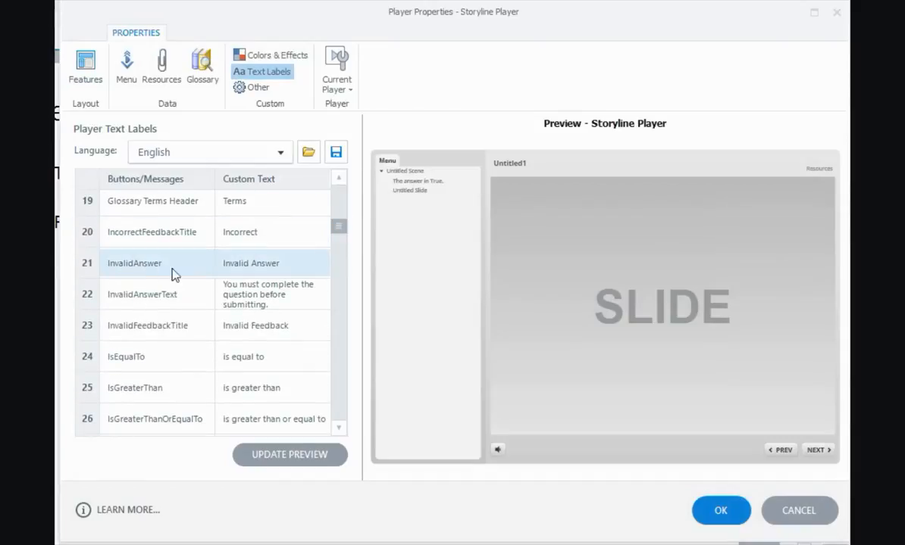
{"action": "left_click", "coordinate": [239, 269]}
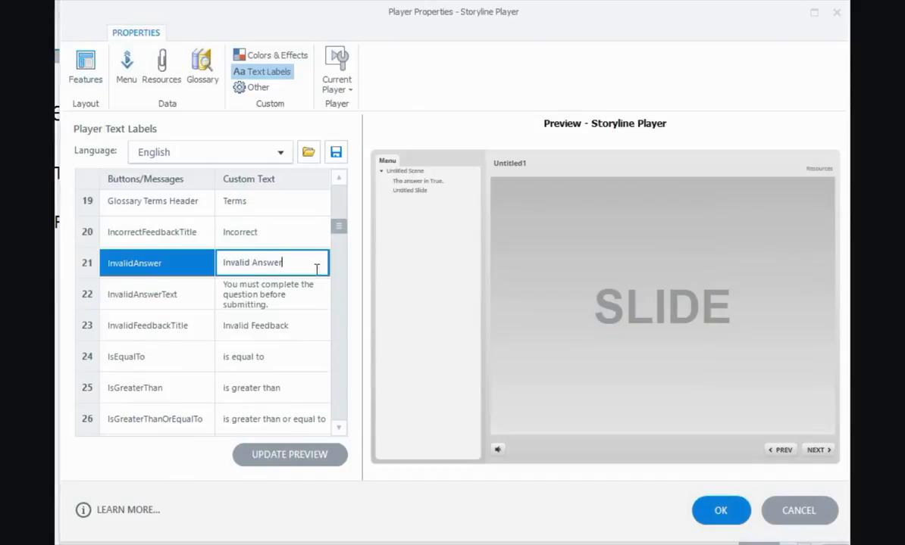
{"action": "left_click_drag", "start_coordinate": [295, 252], "coordinate": [200, 248]}
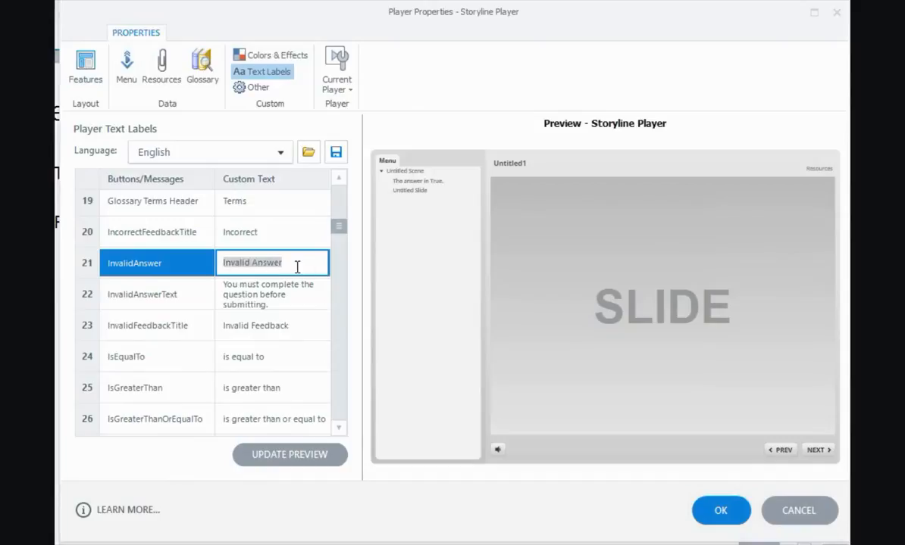
{"action": "type", "text": "You"}
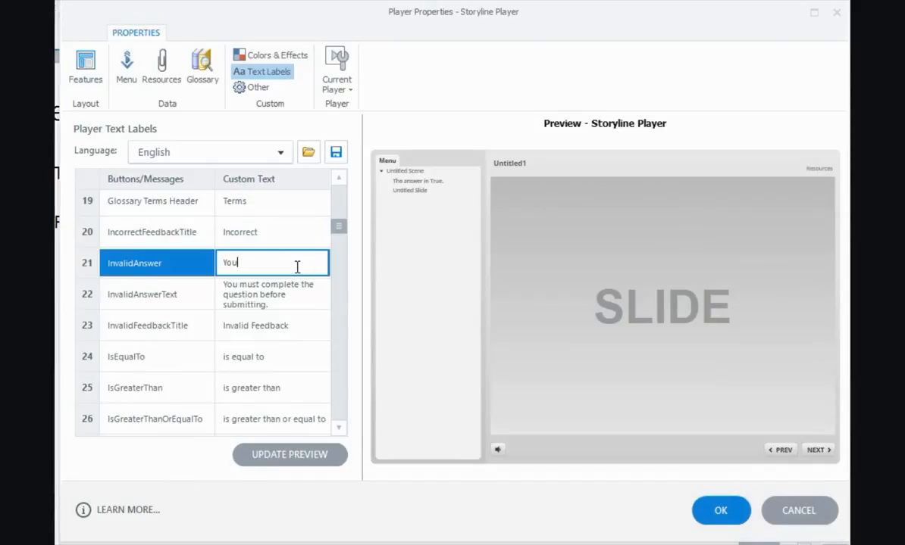
{"action": "type", "text": " didn't select an answer!"}
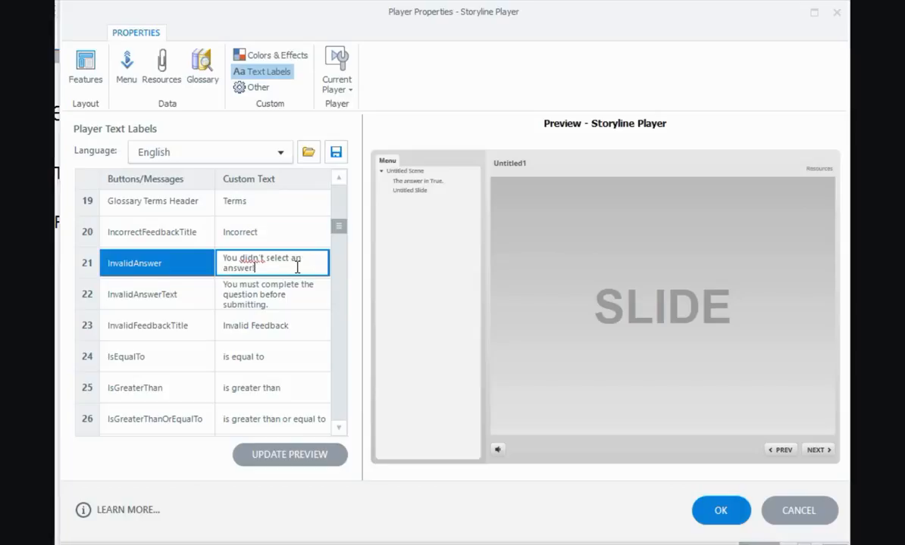
- Change the custom text of the player's InvalidAnswerText label to "Try again!"
{"action": "left_click", "coordinate": [293, 296]}
{"action": "left_click_drag", "start_coordinate": [293, 298], "coordinate": [228, 280]}
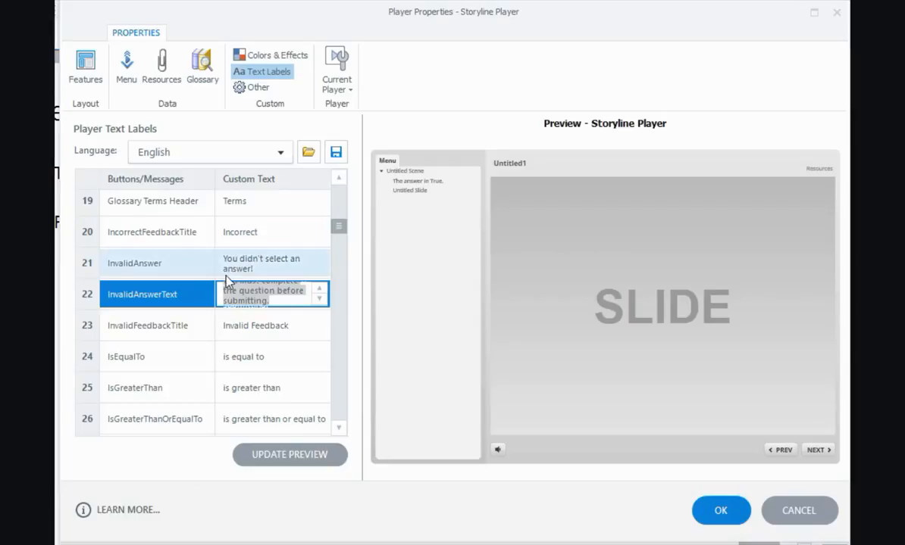
{"action": "type", "text": "Try again!"}
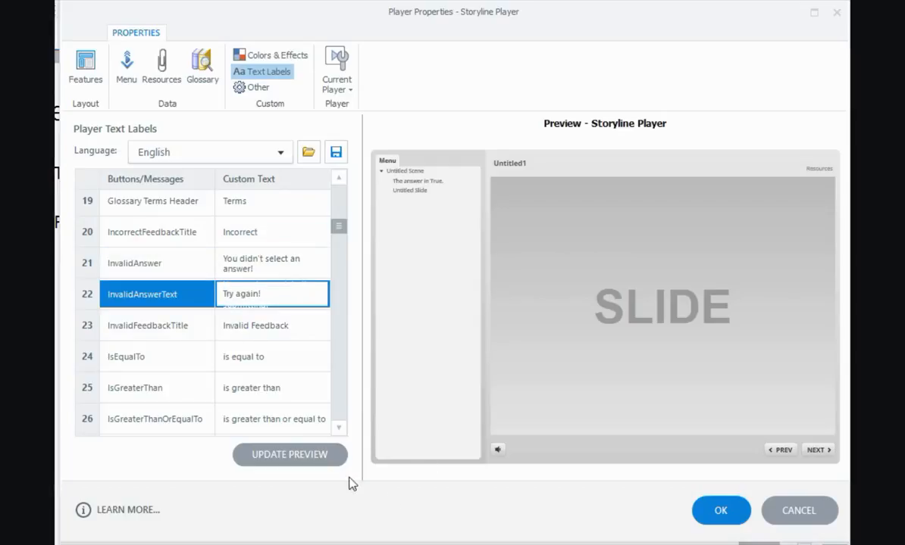
- Apply the text label changes to the player and submit the unanswered question in the preview to check the pop-up's wording
{"action": "left_click", "coordinate": [310, 457]}
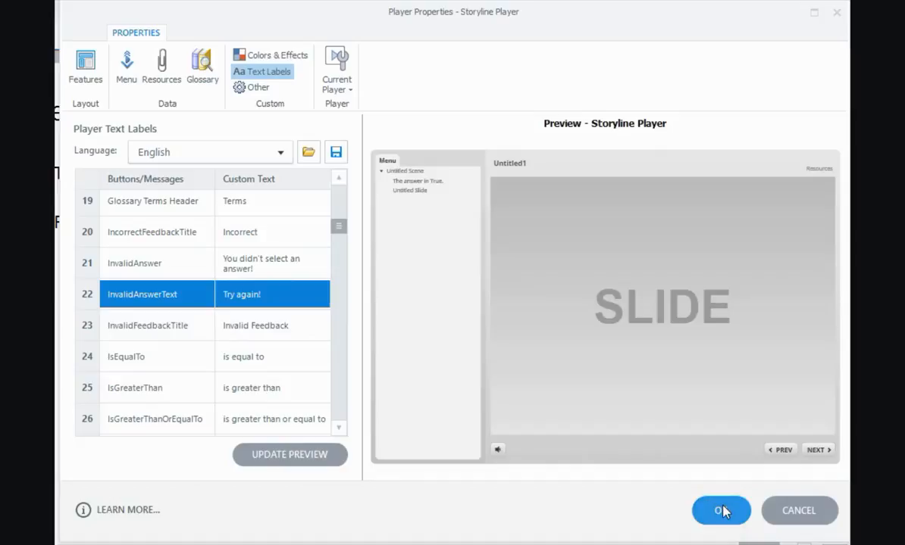
{"action": "left_click", "coordinate": [722, 511]}
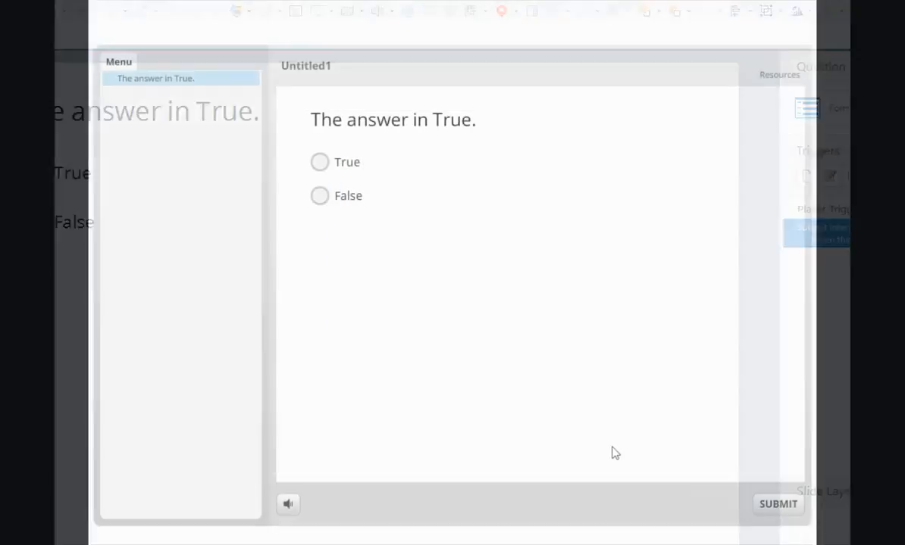
{"action": "left_click", "coordinate": [780, 507]}
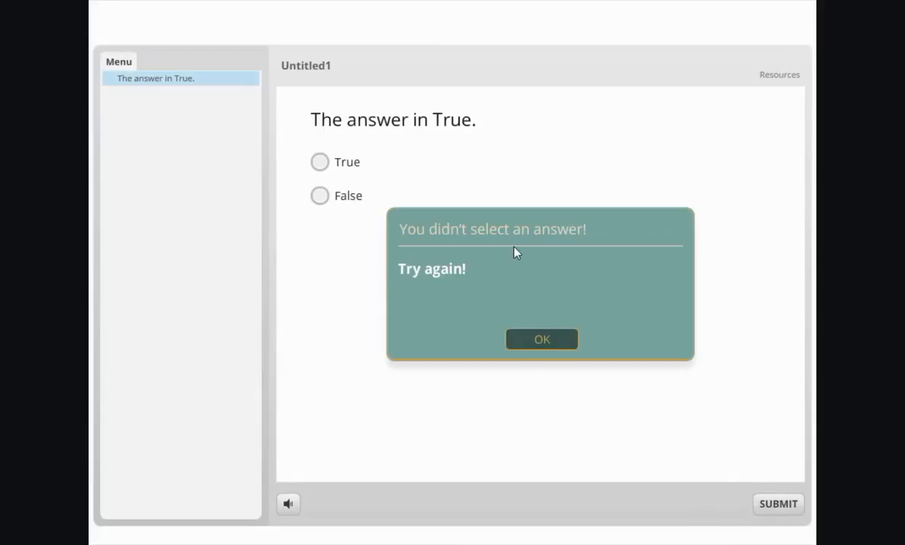